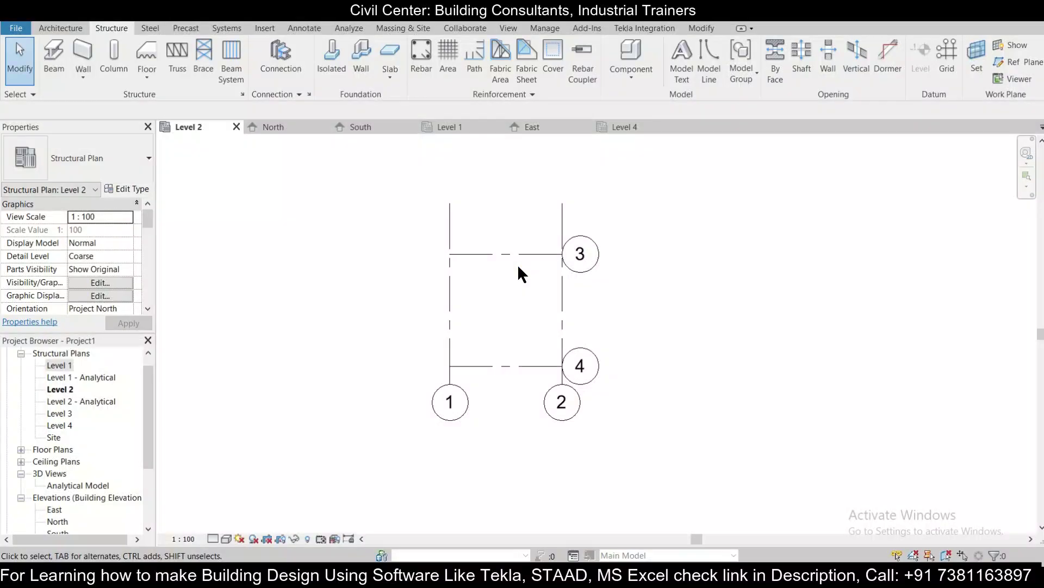
scroll(517, 264, up, 1)
scroll(518, 263, down, 1)
scroll(541, 283, up, 1)
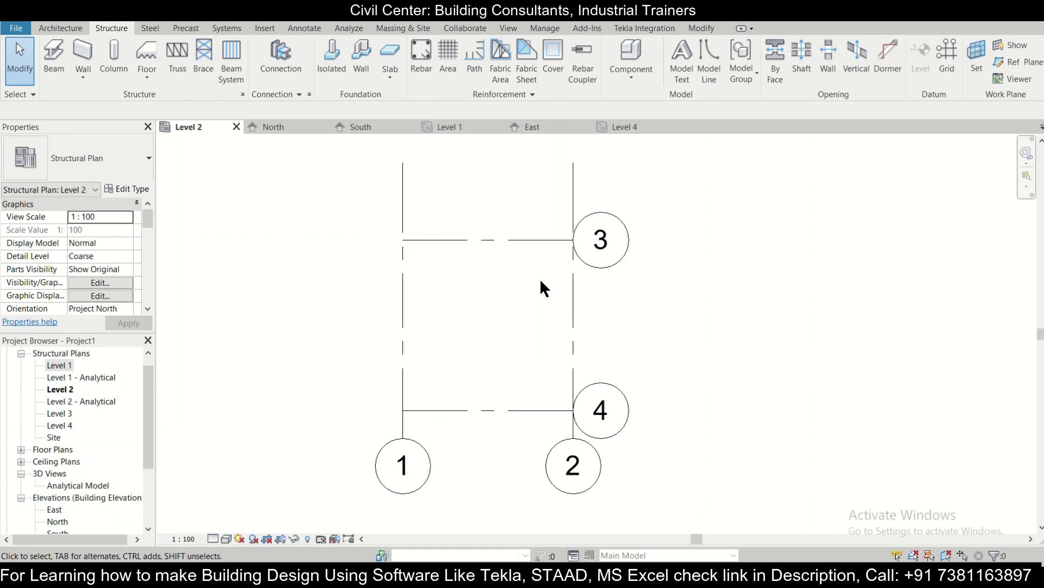
scroll(541, 282, up, 1)
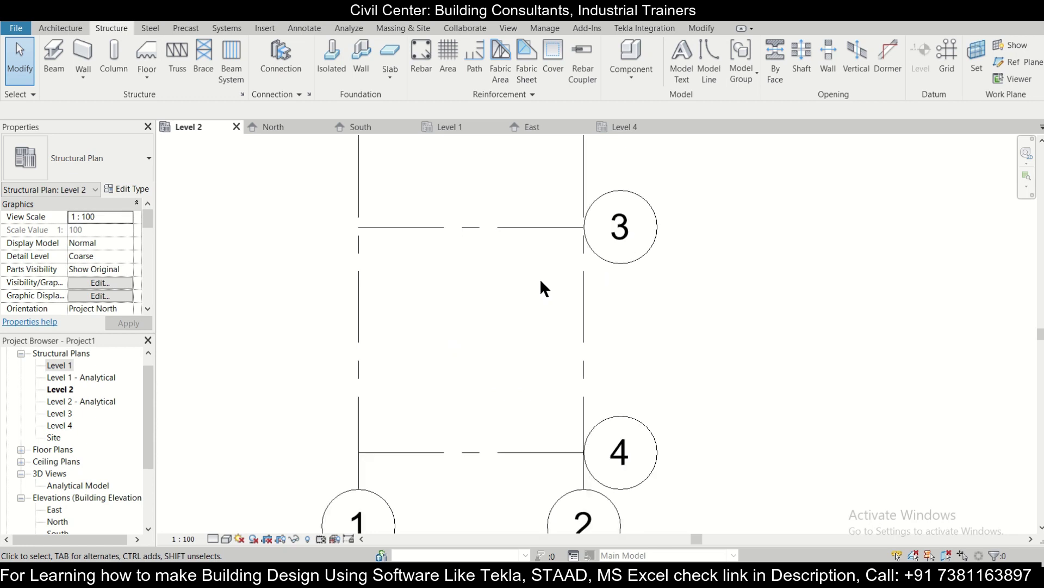
scroll(541, 281, down, 1)
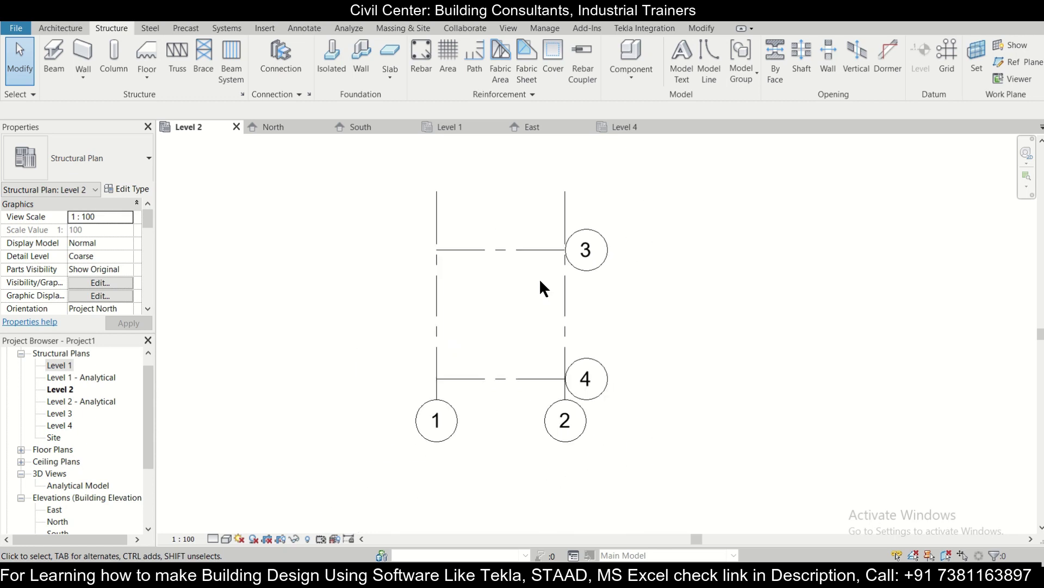
scroll(540, 282, down, 1)
scroll(540, 283, up, 1)
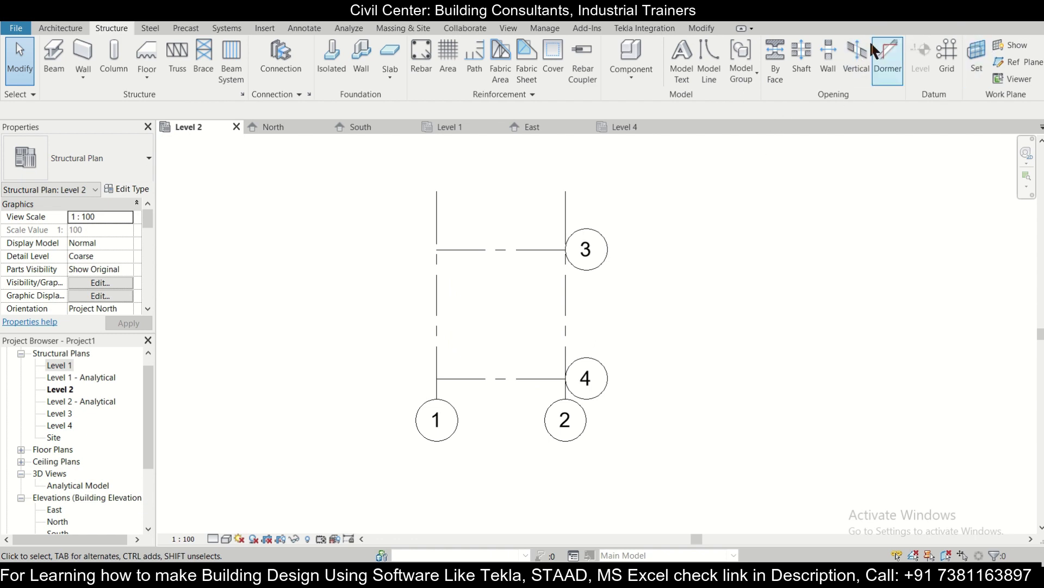
scroll(499, 269, up, 1)
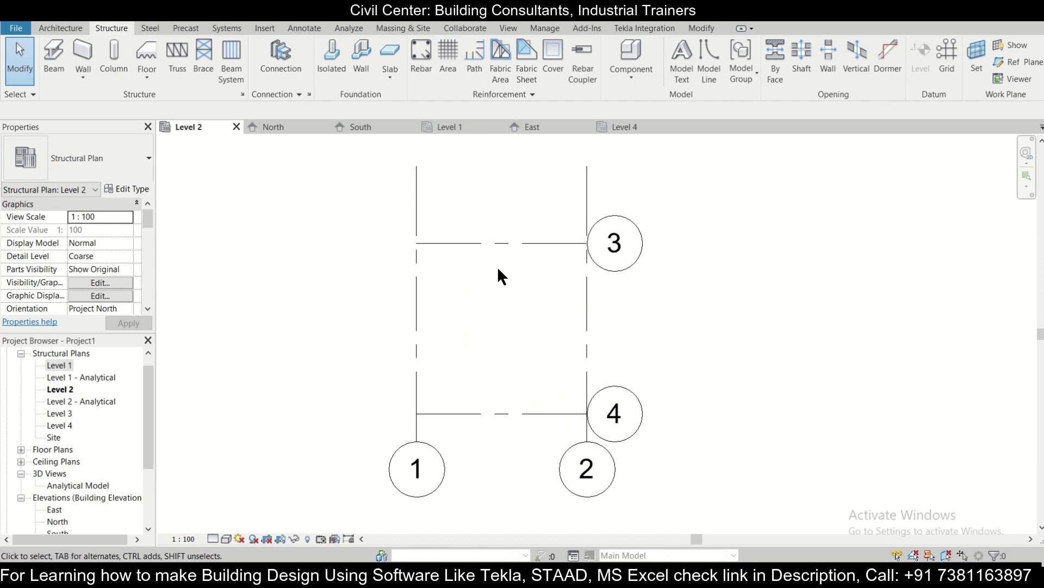
scroll(497, 266, down, 1)
middle_drag(500, 267, 472, 283)
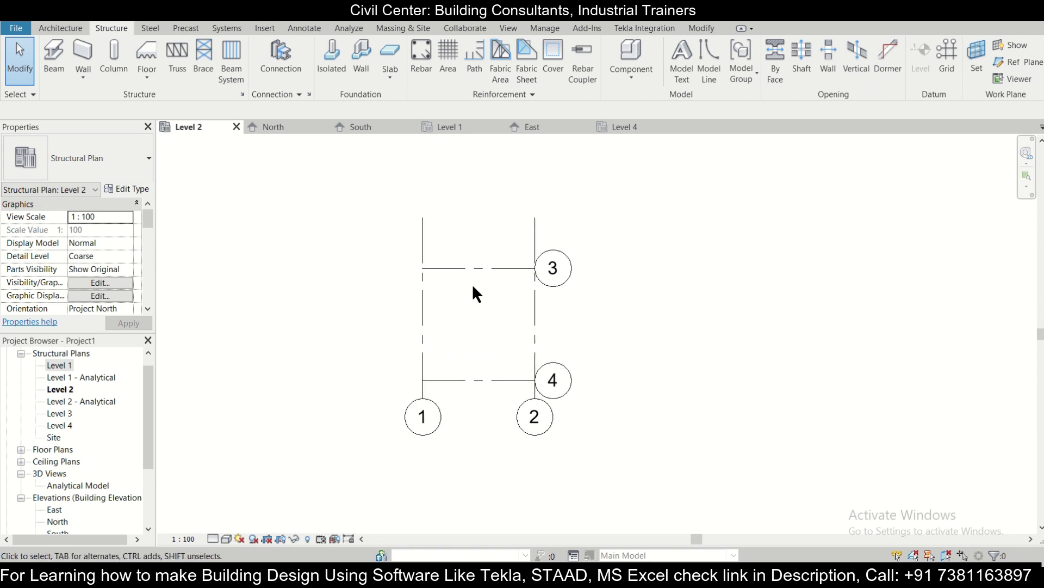
Step: Open the East elevation and examine the elevations of the four levels
click(631, 126)
click(566, 129)
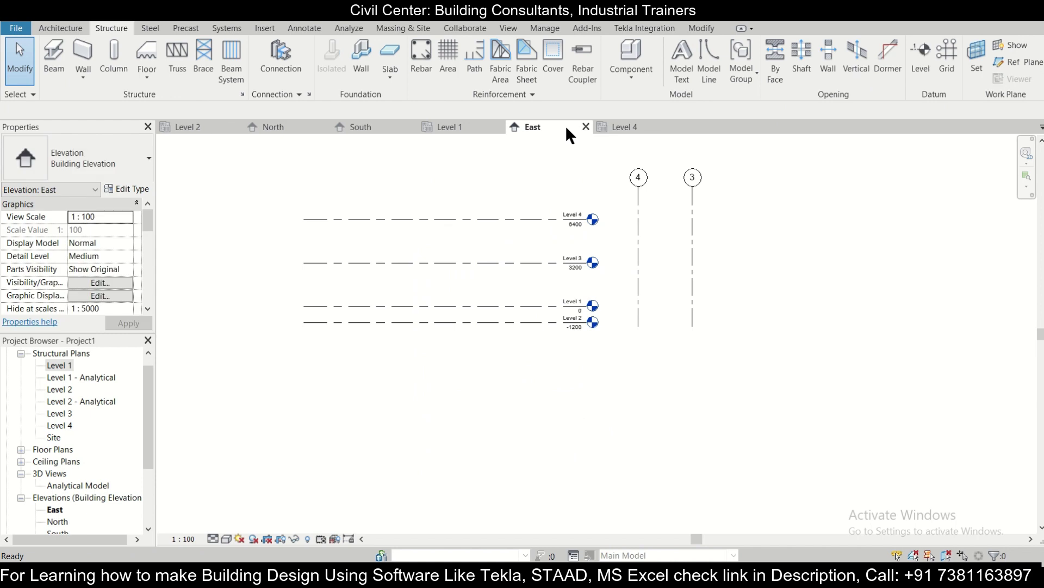
scroll(509, 229, down, 2)
middle_drag(510, 228, 625, 248)
scroll(604, 370, up, 2)
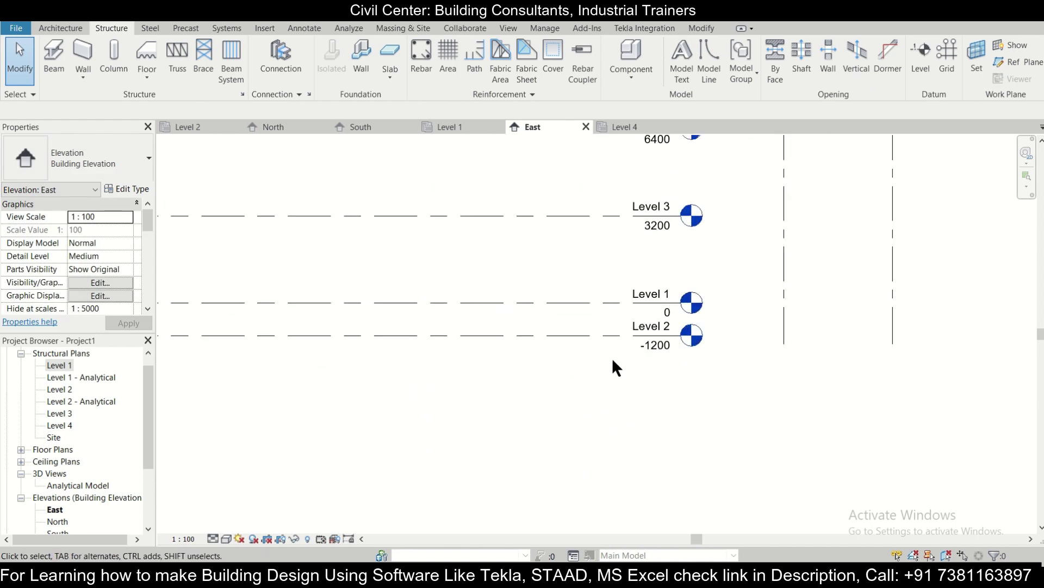
middle_drag(583, 319, 610, 390)
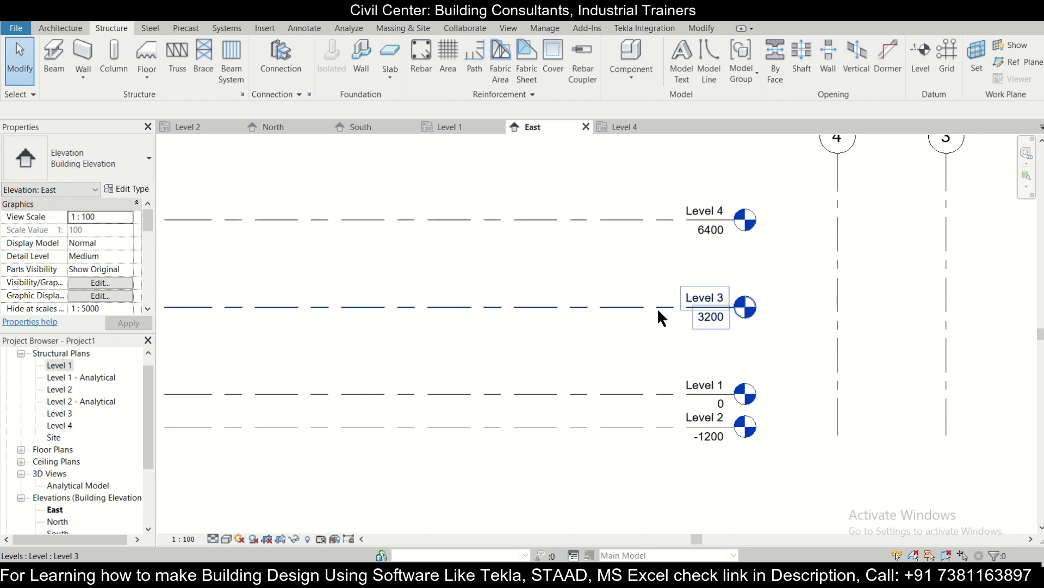
middle_drag(662, 319, 646, 279)
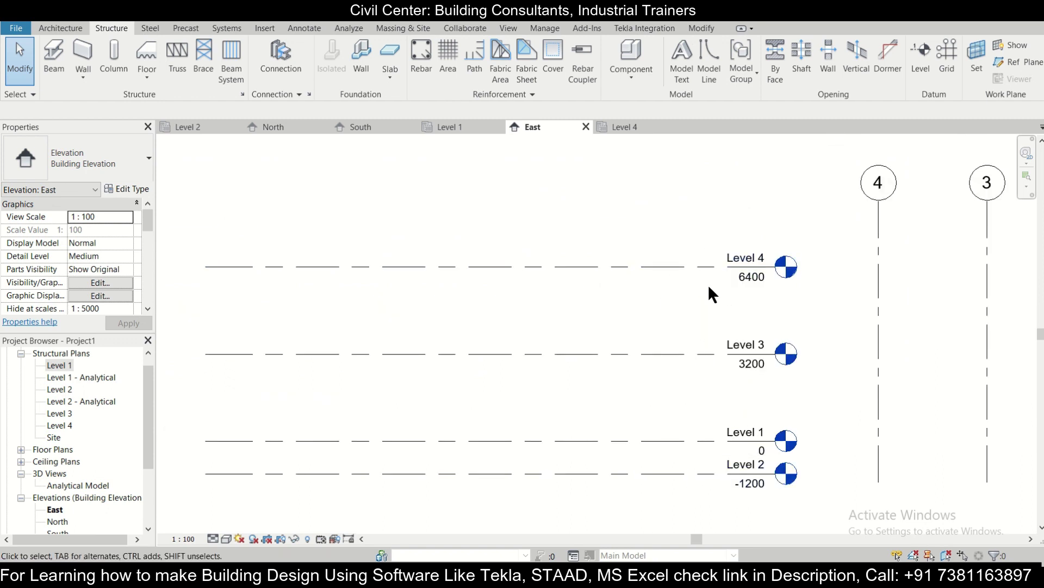
Step: For structural columns on the Level 1 plan, duplicate the 250 x 250 rectangular concrete type as 250x300 and change its h dimension to match
click(461, 127)
scroll(435, 269, down, 4)
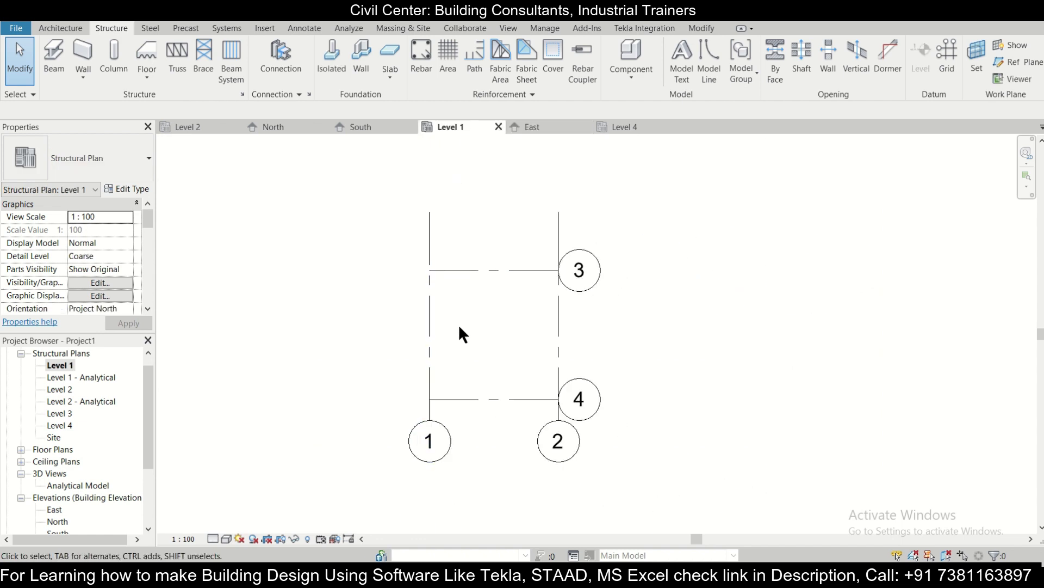
click(115, 51)
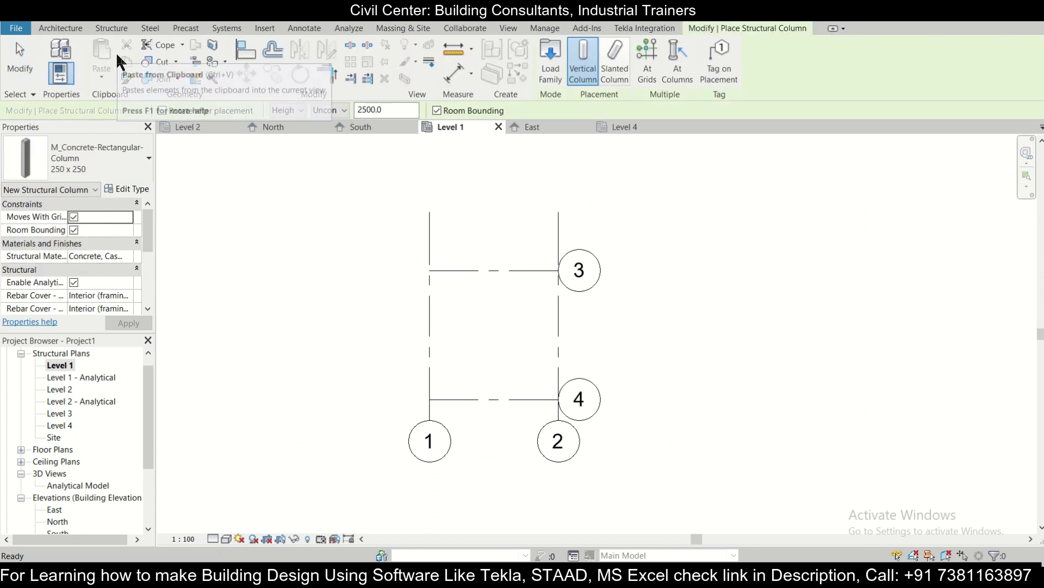
click(60, 53)
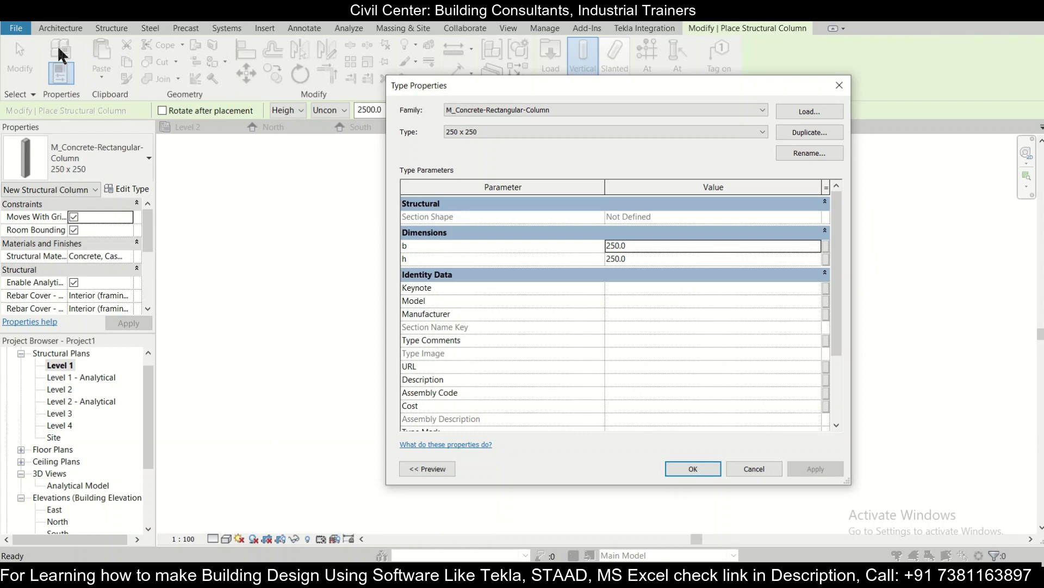
click(680, 133)
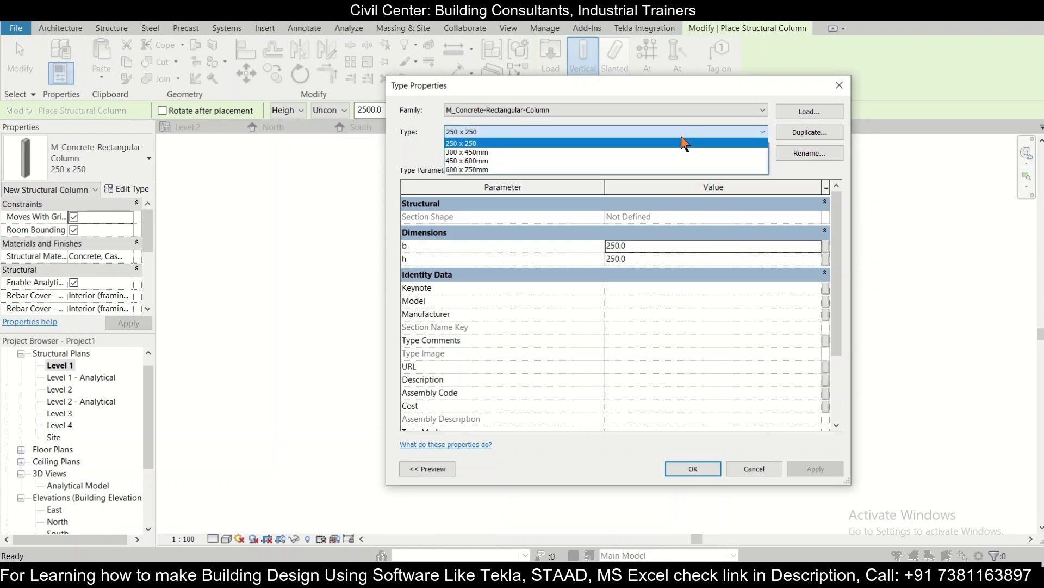
click(683, 143)
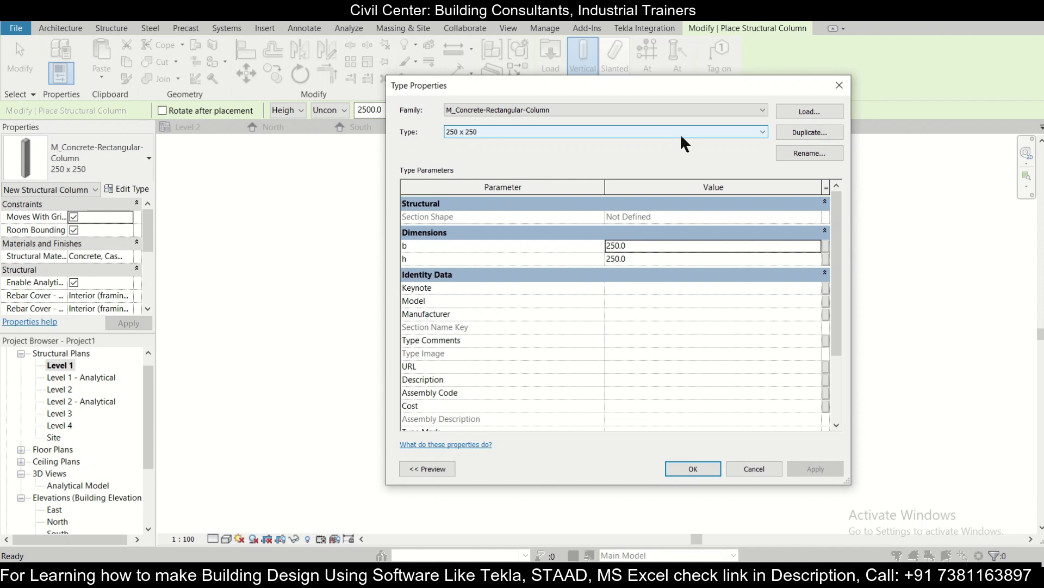
click(809, 132)
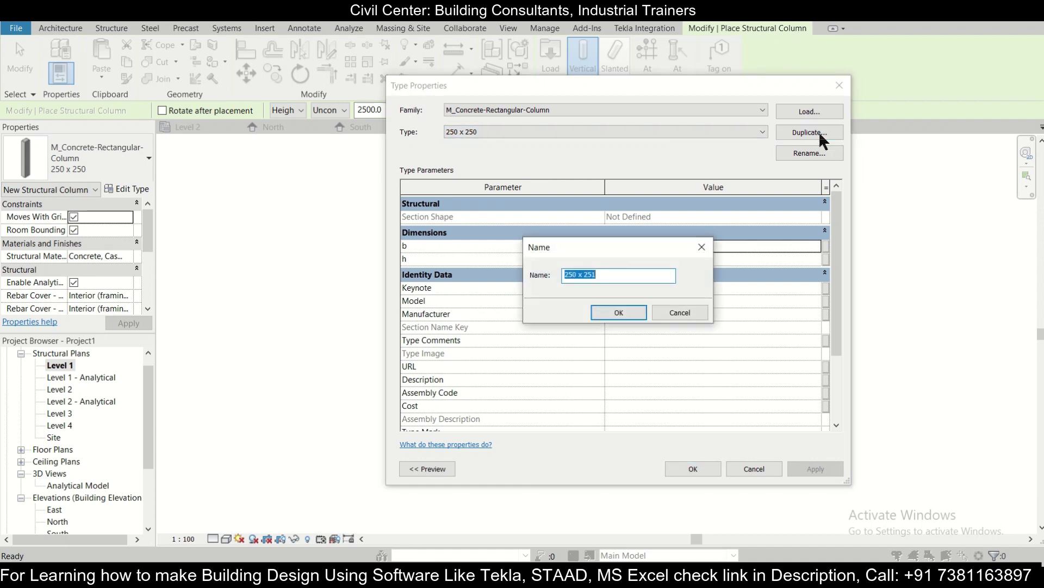
text(250x300)
click(640, 313)
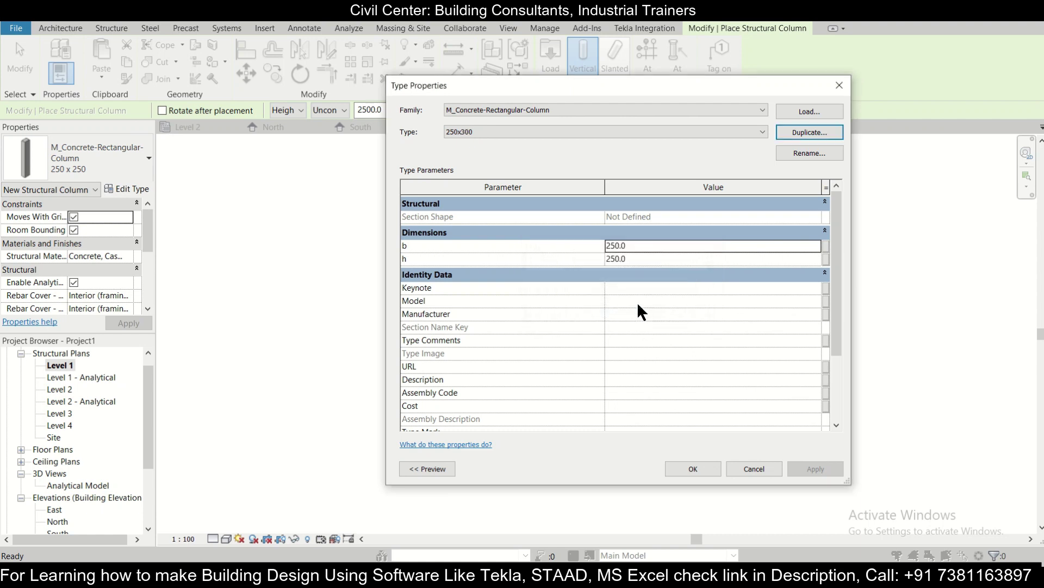
click(640, 257)
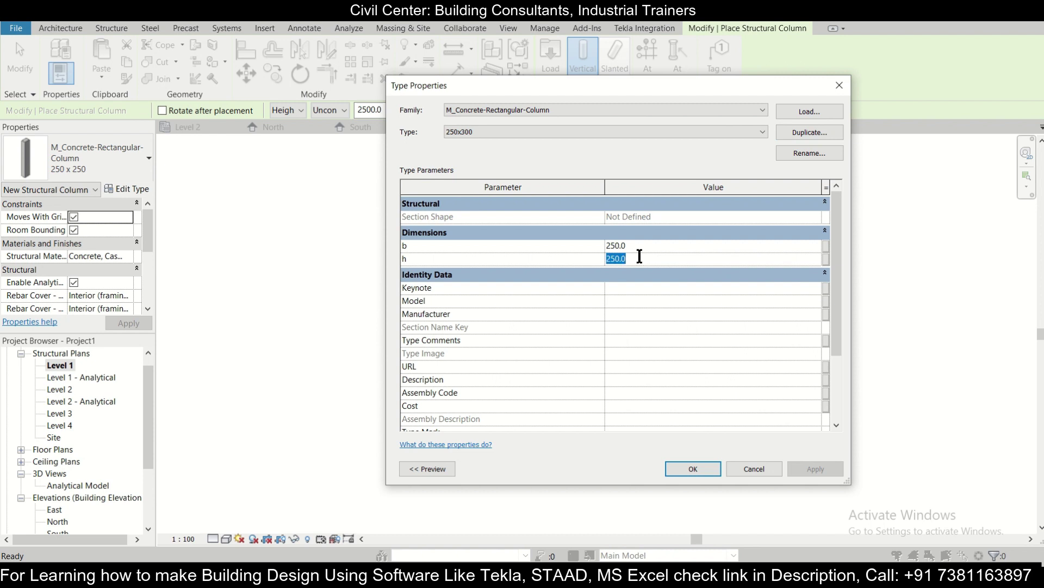
text(30)
click(675, 467)
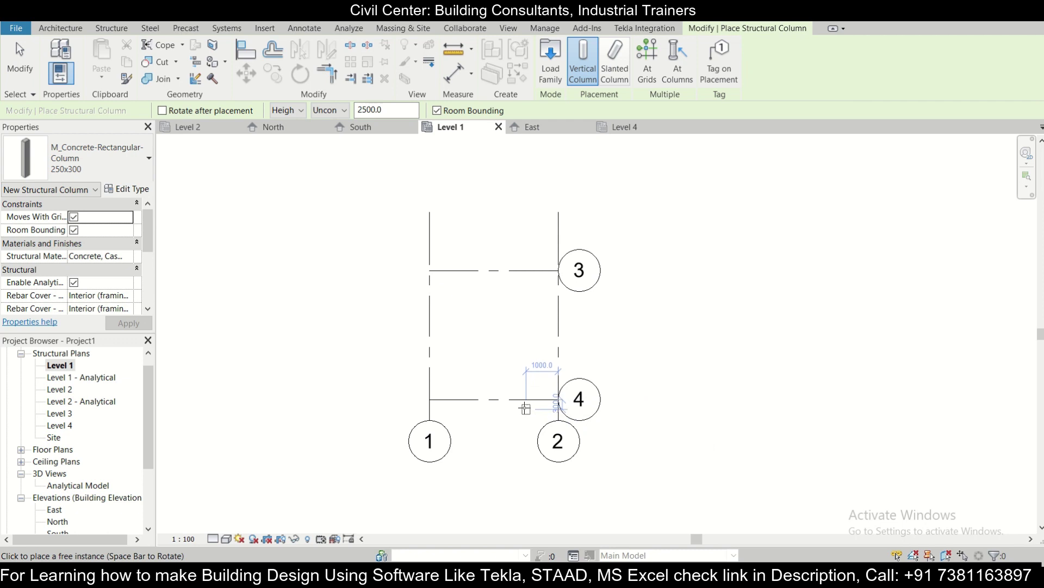
Step: Place 250x300 concrete columns at the four intersections of grids 1 and 2 with grids 3 and 4
mouse_move(147, 232)
mouse_down()
mouse_move(148, 280)
mouse_move(142, 217)
mouse_up()
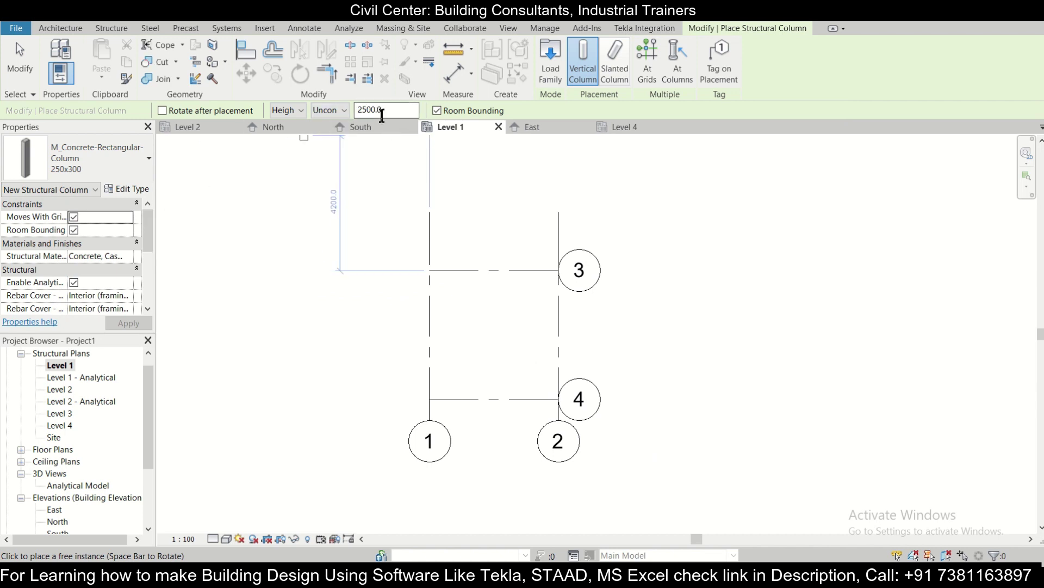
click(429, 270)
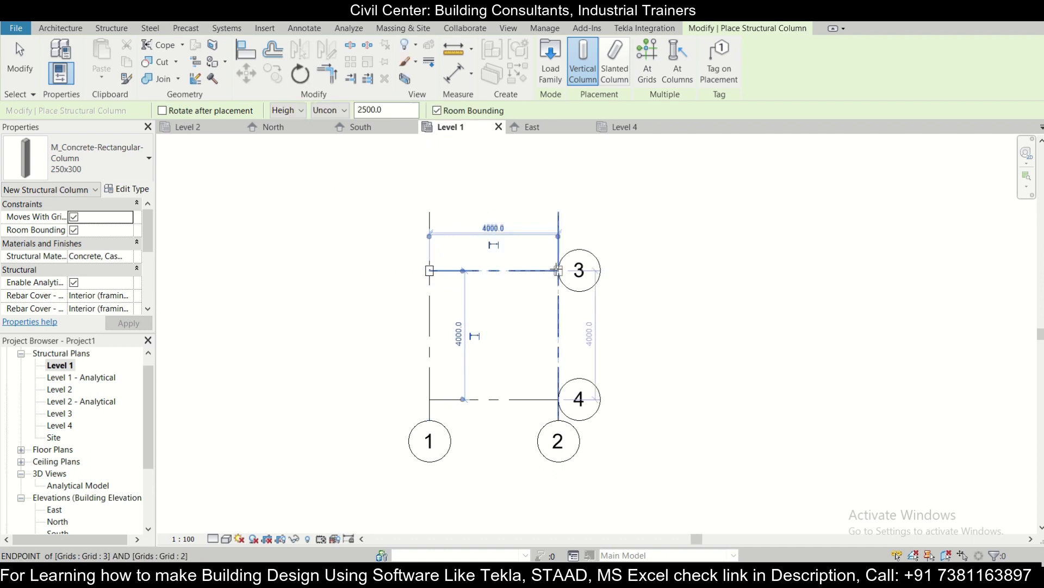
click(558, 270)
click(430, 400)
click(560, 400)
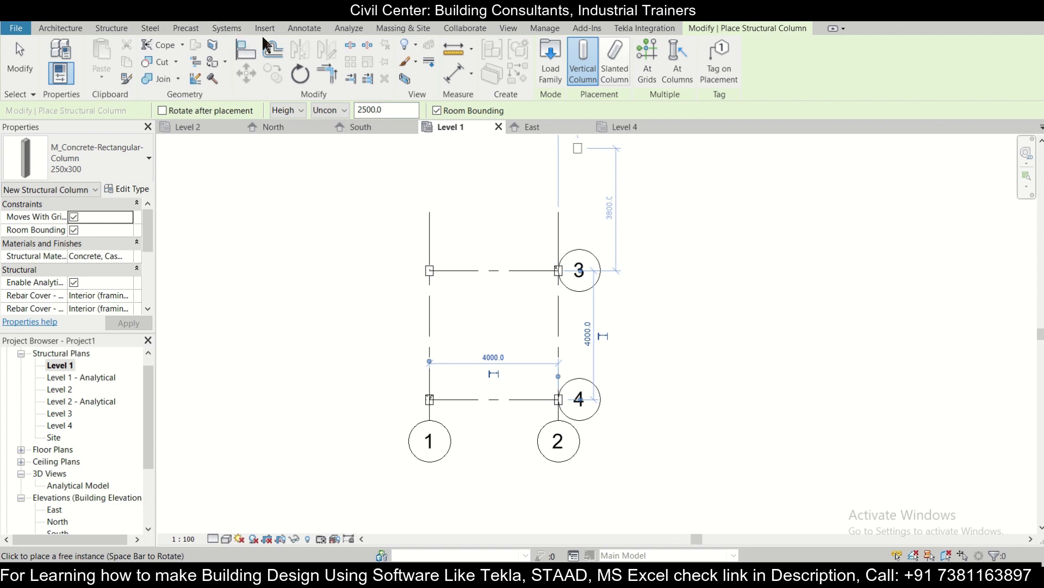
Step: Inspect the placed columns in the default 3D view and compare their extents with the levels in the East elevation
click(508, 29)
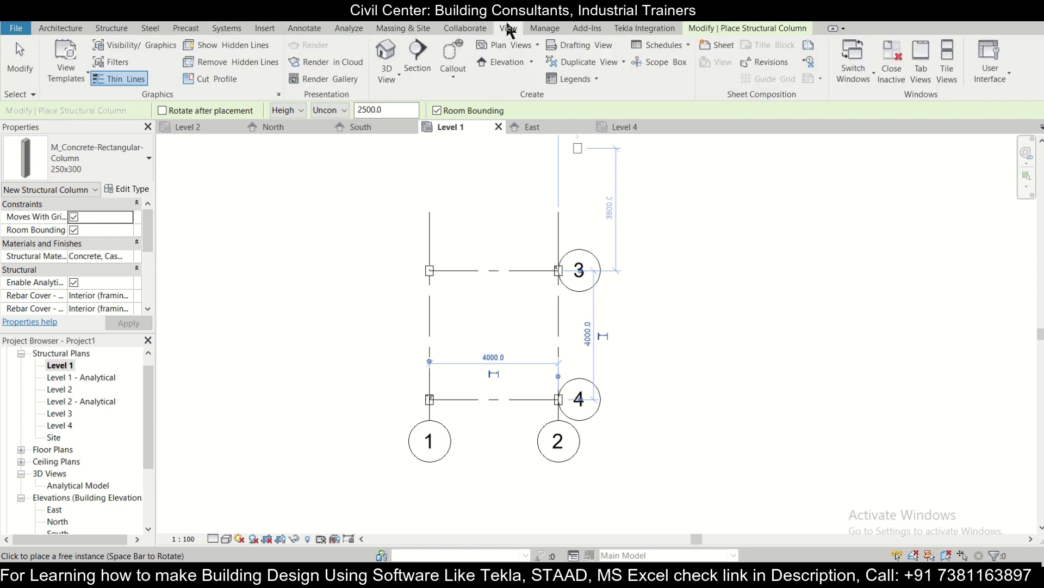
click(391, 77)
click(397, 102)
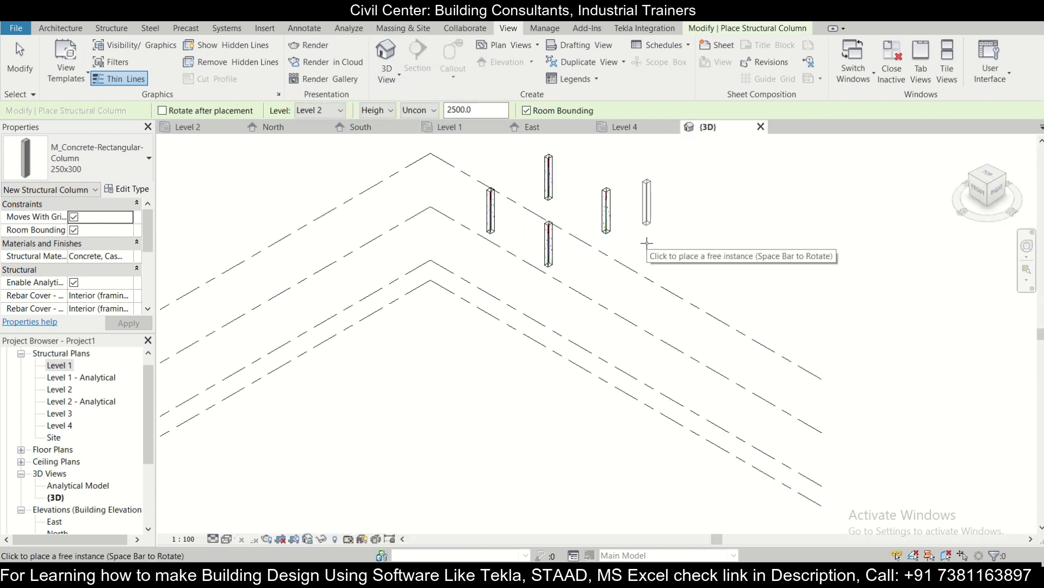
click(560, 125)
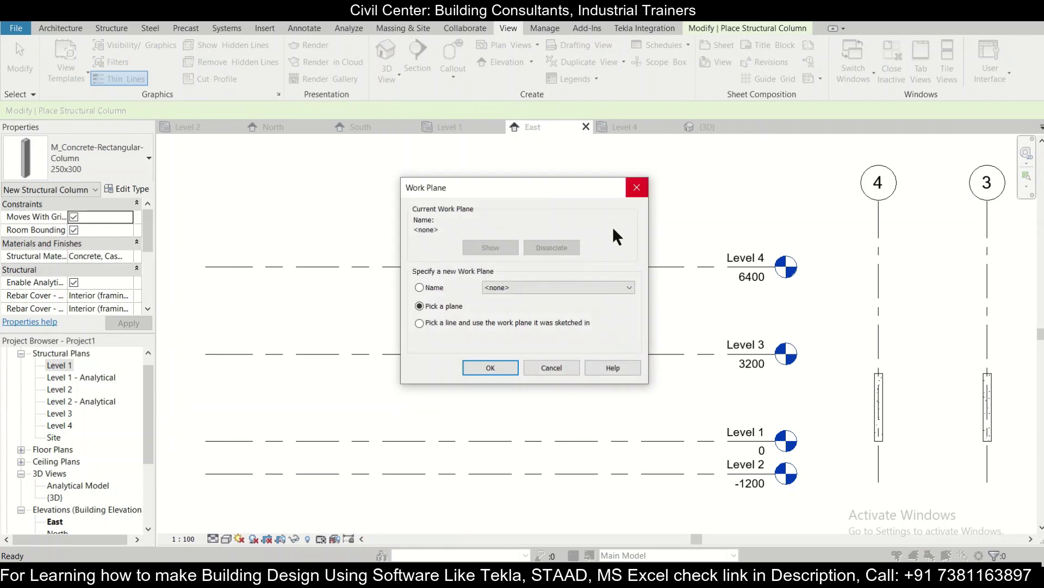
click(504, 364)
scroll(795, 357, down, 1)
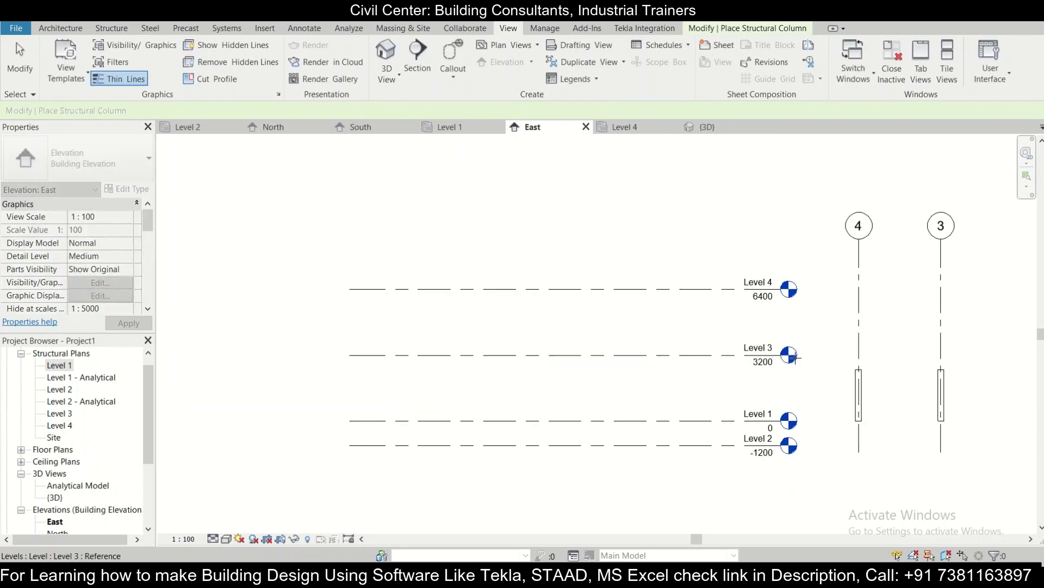
scroll(742, 392, up, 3)
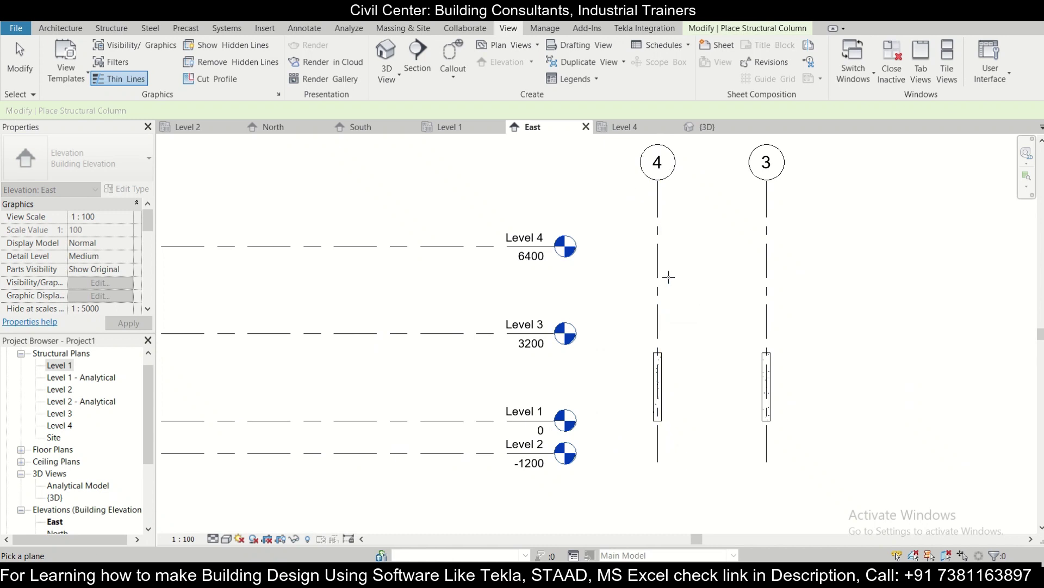
Step: Return to the Level 1 plan, end column placement and select all four structural columns together
click(462, 127)
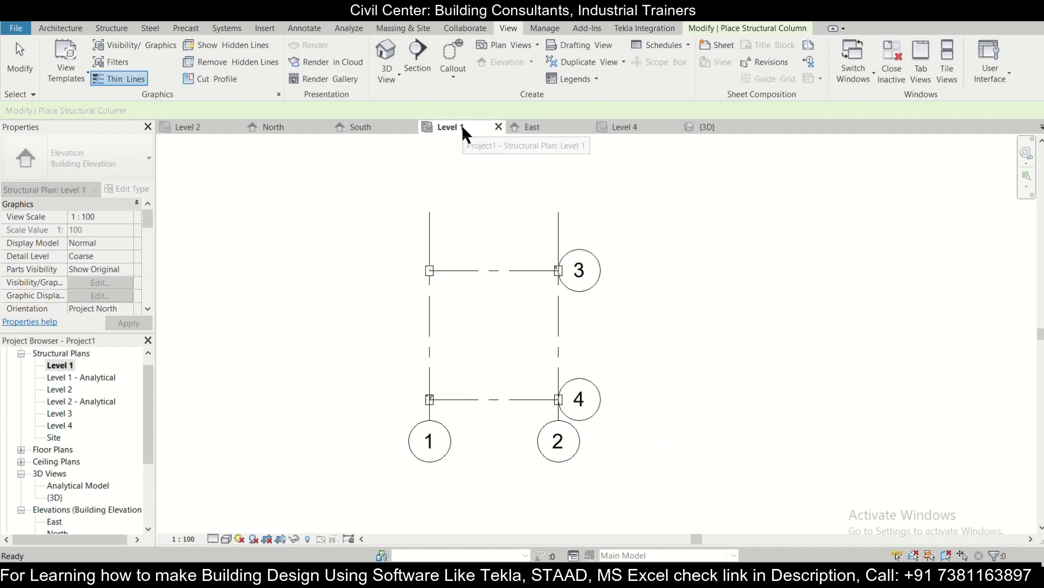
key(Escape)
scroll(432, 275, up, 2)
click(432, 275)
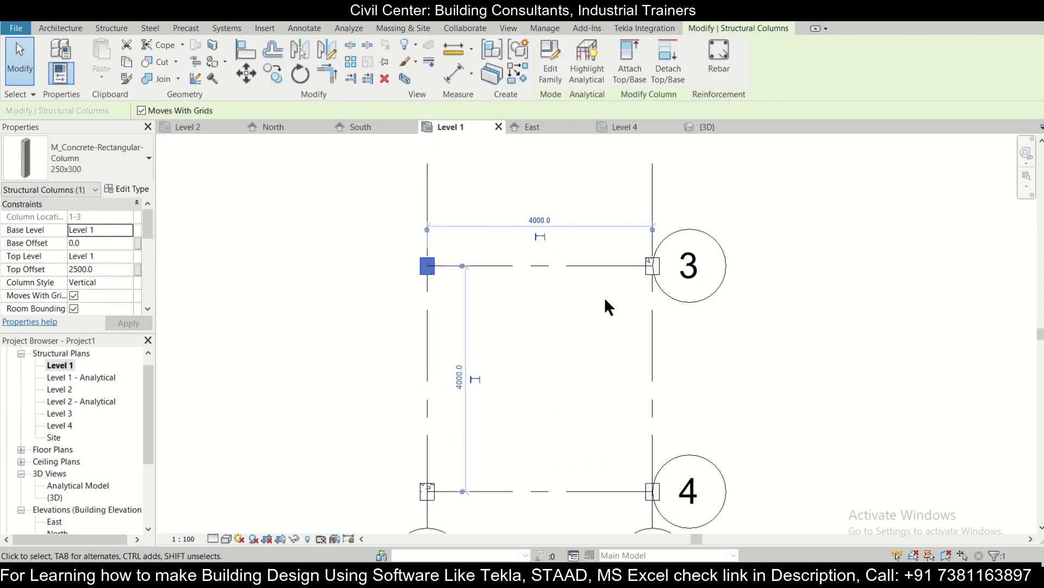
ctrl+click(652, 266)
ctrl+click(428, 492)
ctrl+click(653, 491)
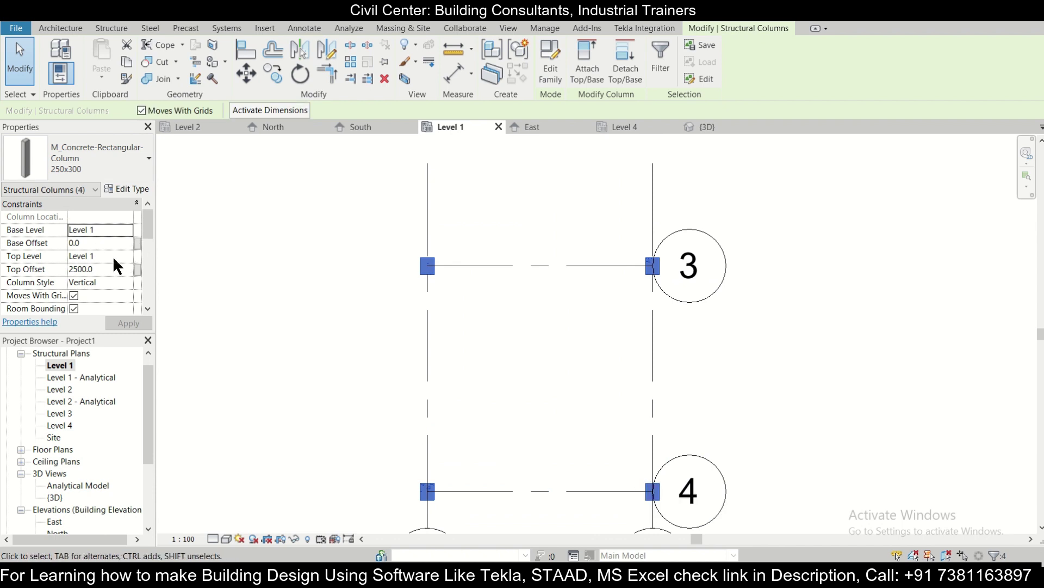
Step: Set the base level of the four selected columns to Level 2, consulting the East elevation for the lowest level
click(113, 229)
click(126, 229)
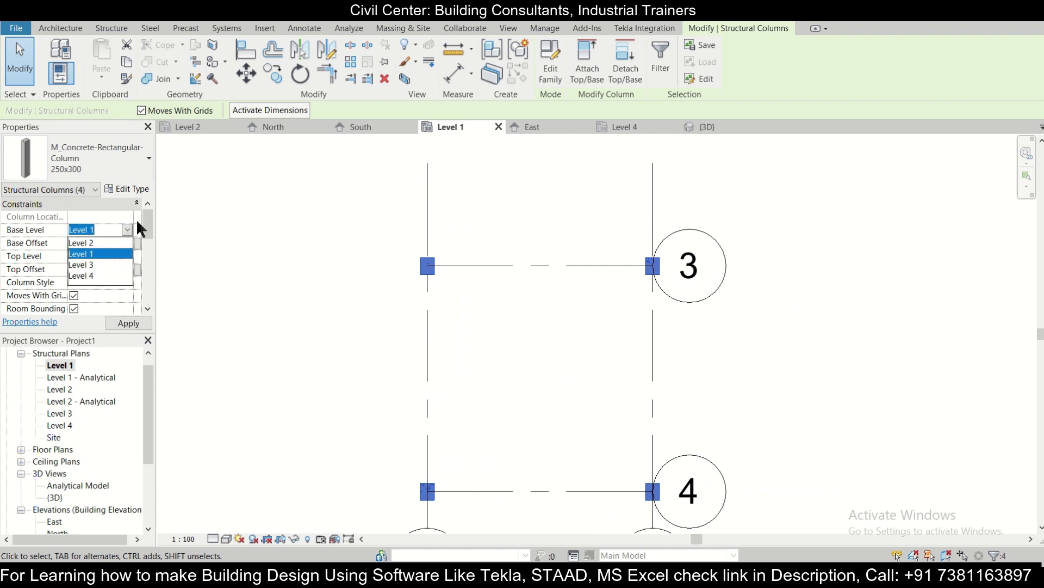
click(536, 127)
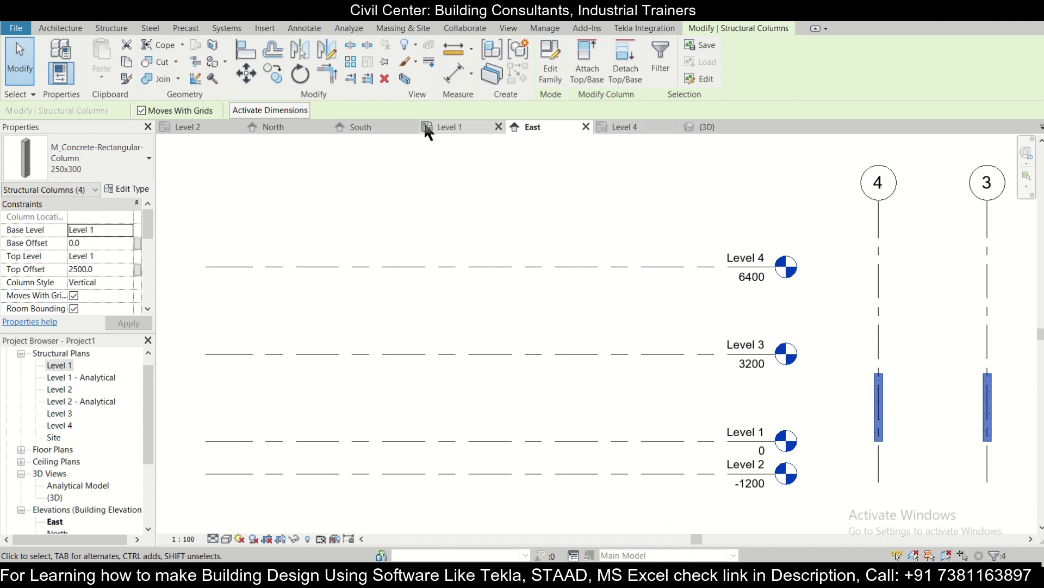
click(466, 127)
click(129, 229)
click(130, 230)
click(129, 229)
click(113, 241)
Step: Check the columns' base against Level 2 in the East elevation and return to the Level 1 plan
click(531, 127)
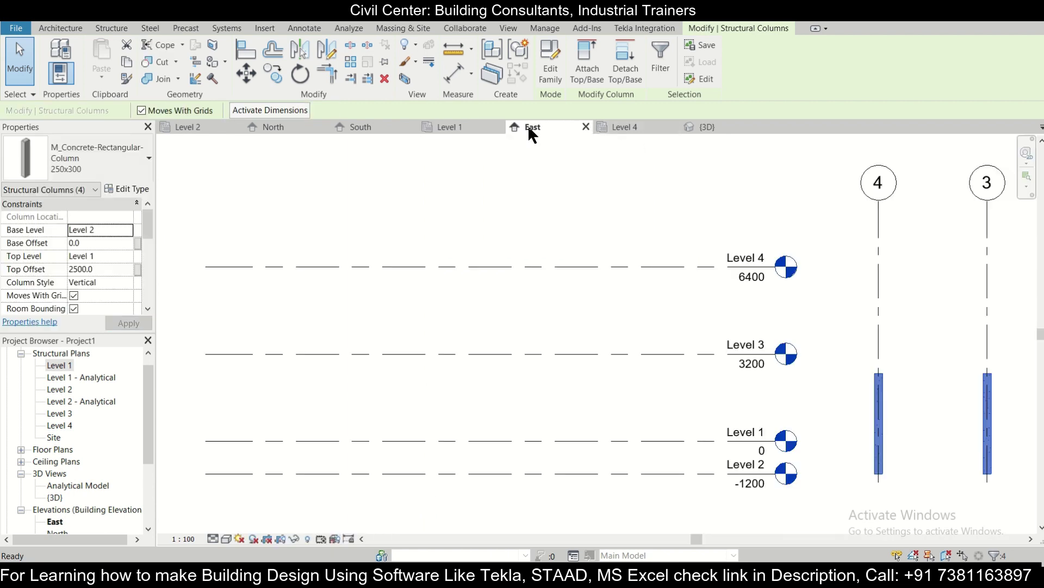
scroll(773, 488, up, 2)
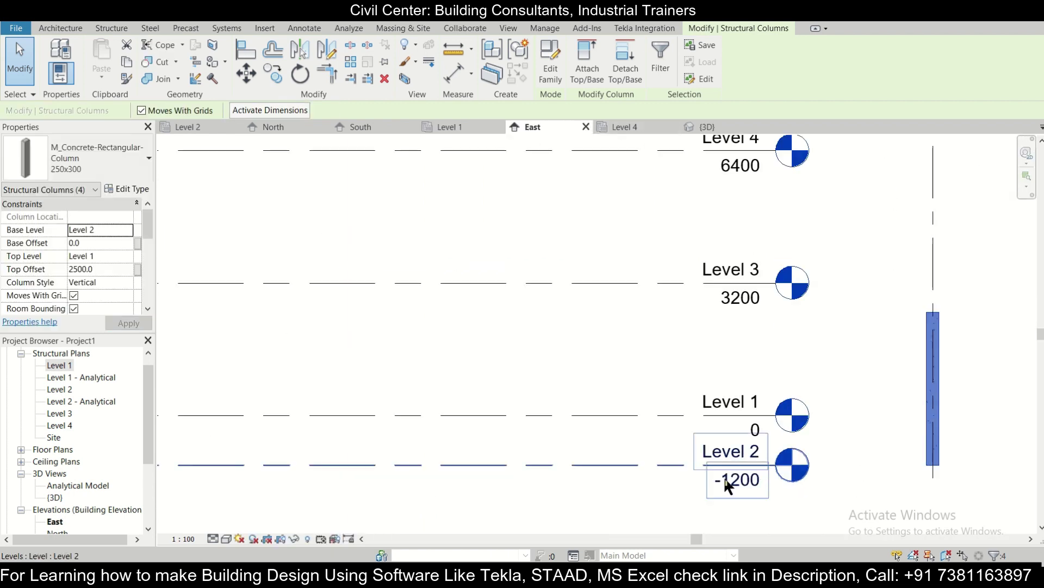
click(460, 128)
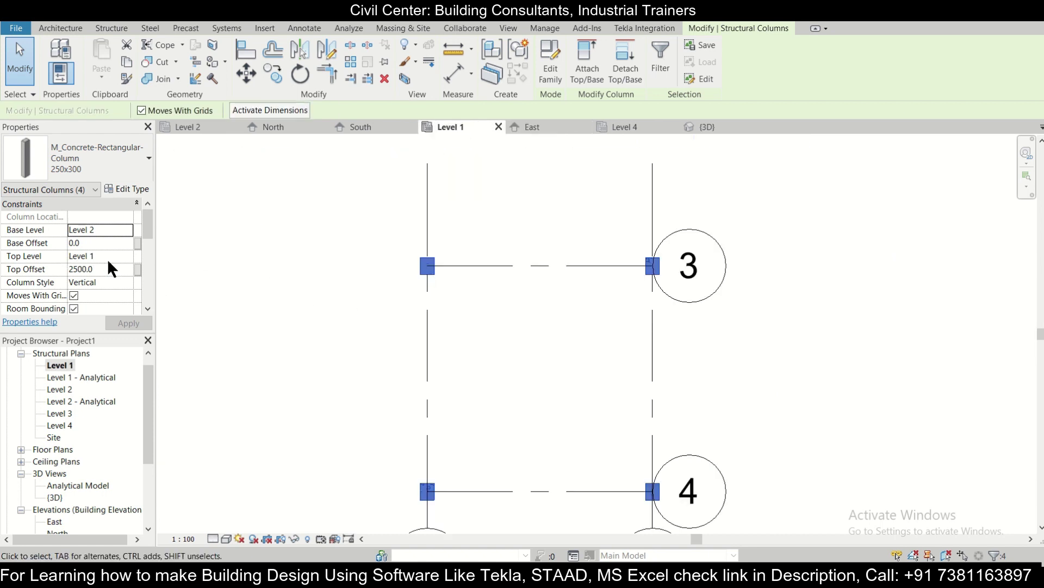
Step: Set the four selected columns' top level to Level 4 and top offset to 0, apply the constraints and clear the selection
click(121, 255)
click(127, 255)
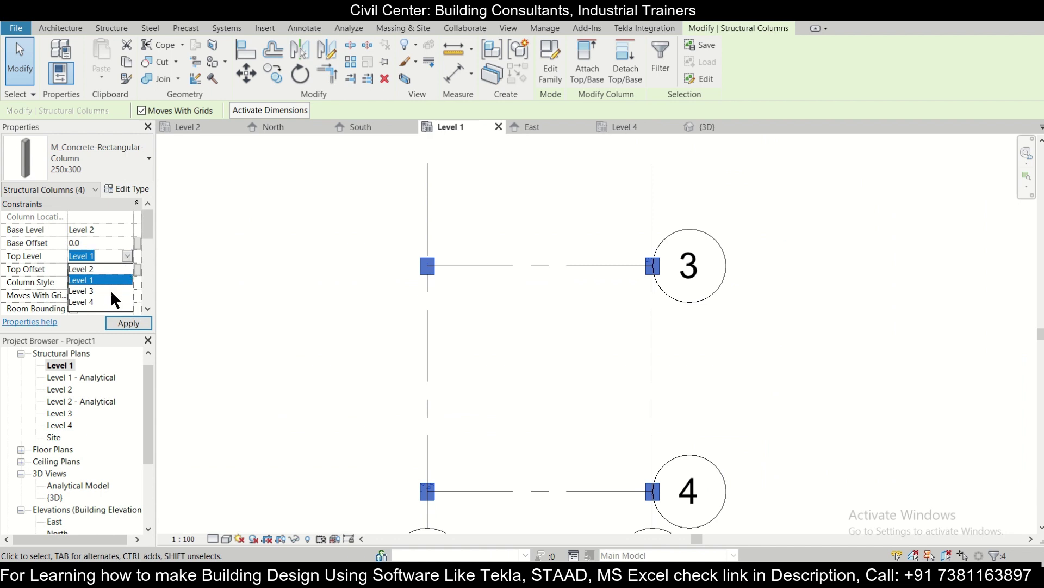
click(109, 292)
click(127, 256)
click(106, 299)
click(112, 268)
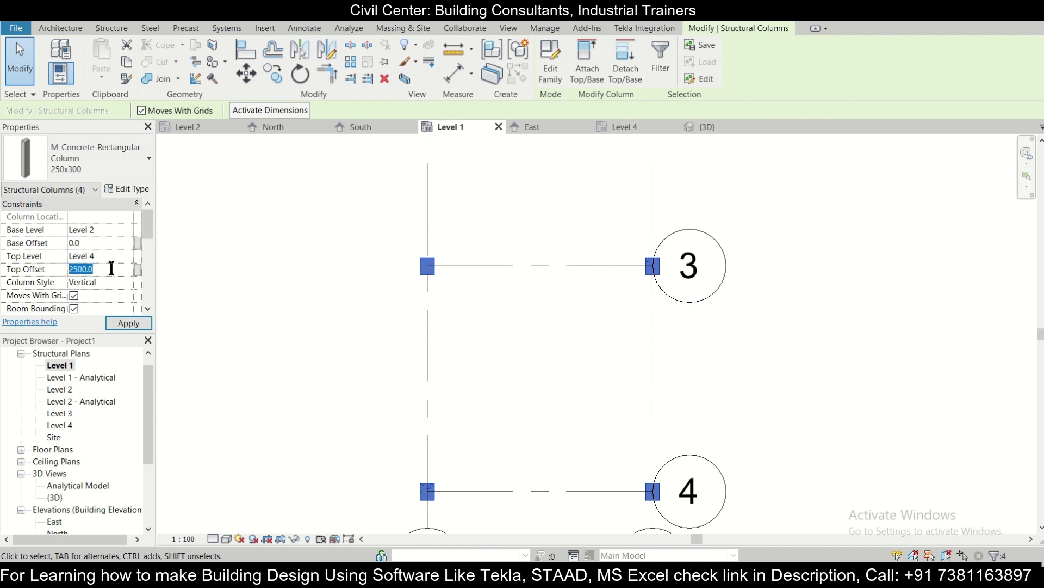
text(0)
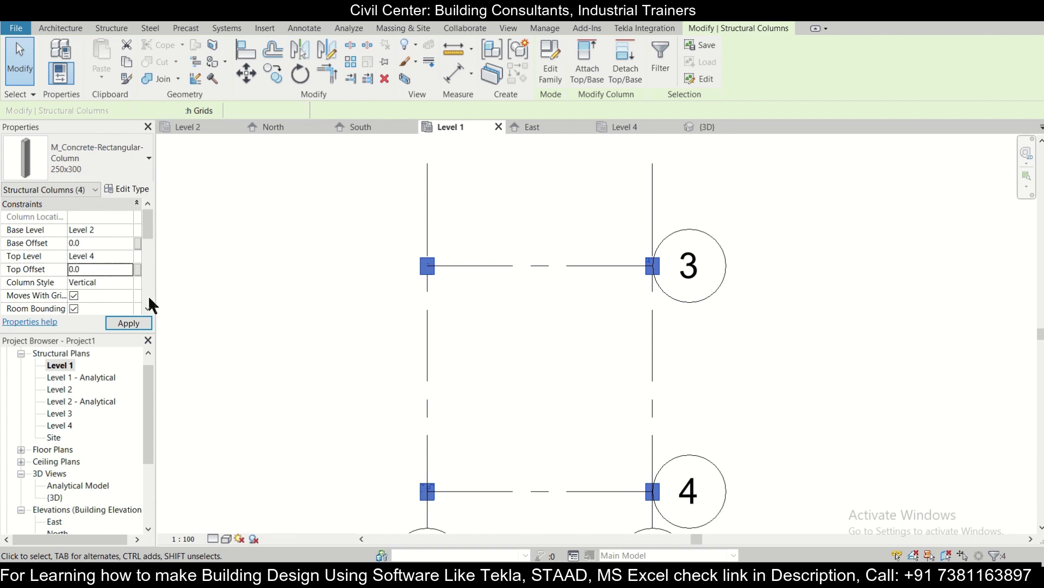
click(130, 321)
click(258, 294)
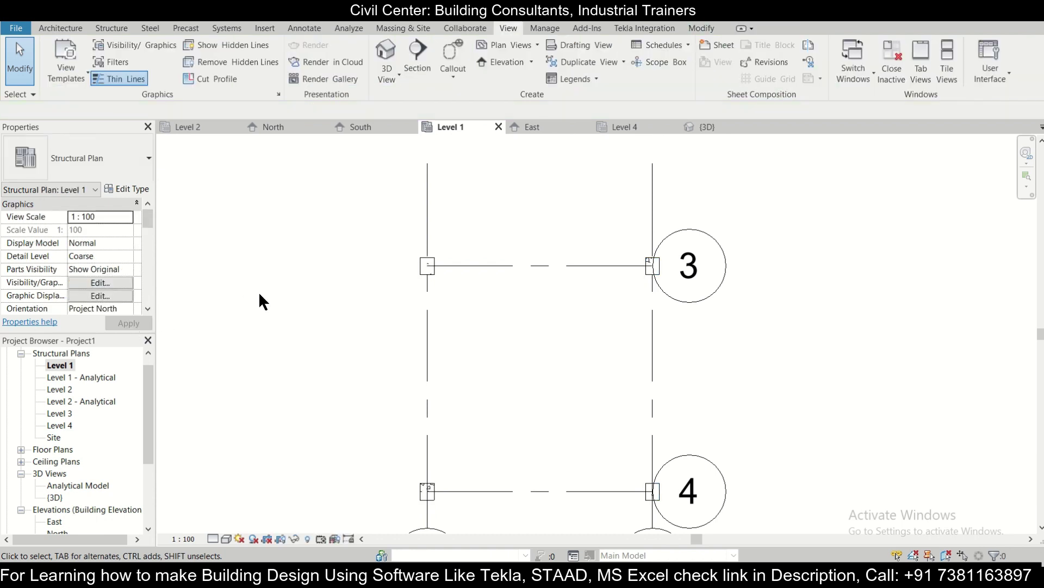
Step: Inspect the four columns in the 3D view and compare their base and top with Level 2 and Level 4 in the East elevation
click(694, 124)
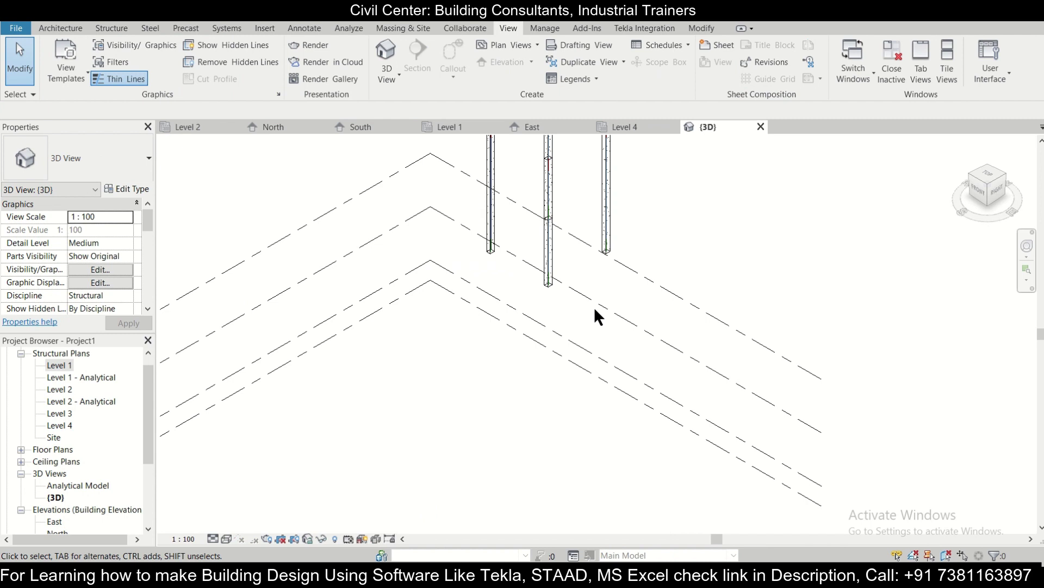
scroll(651, 233, up, 3)
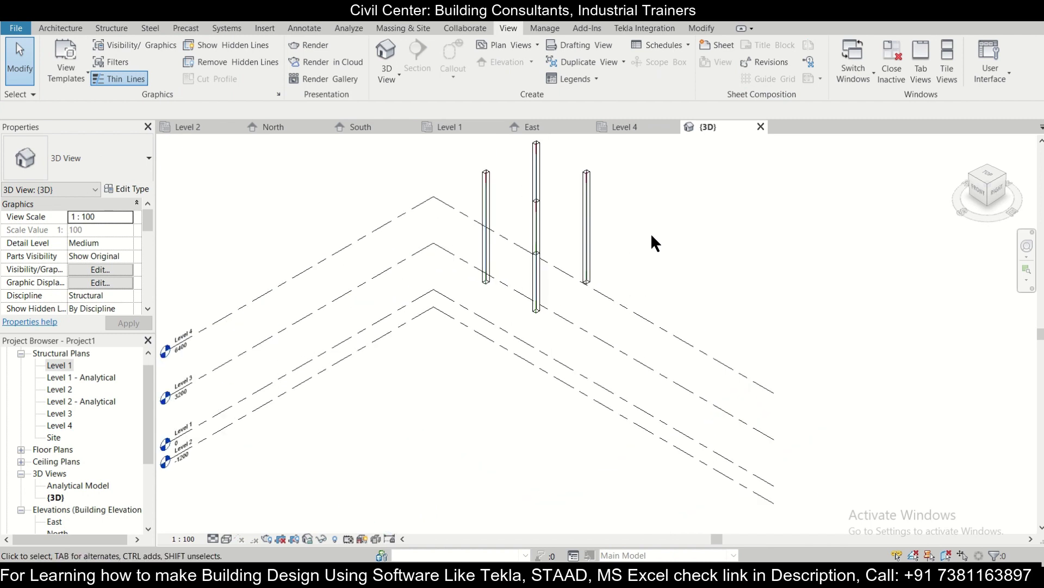
scroll(648, 231, down, 3)
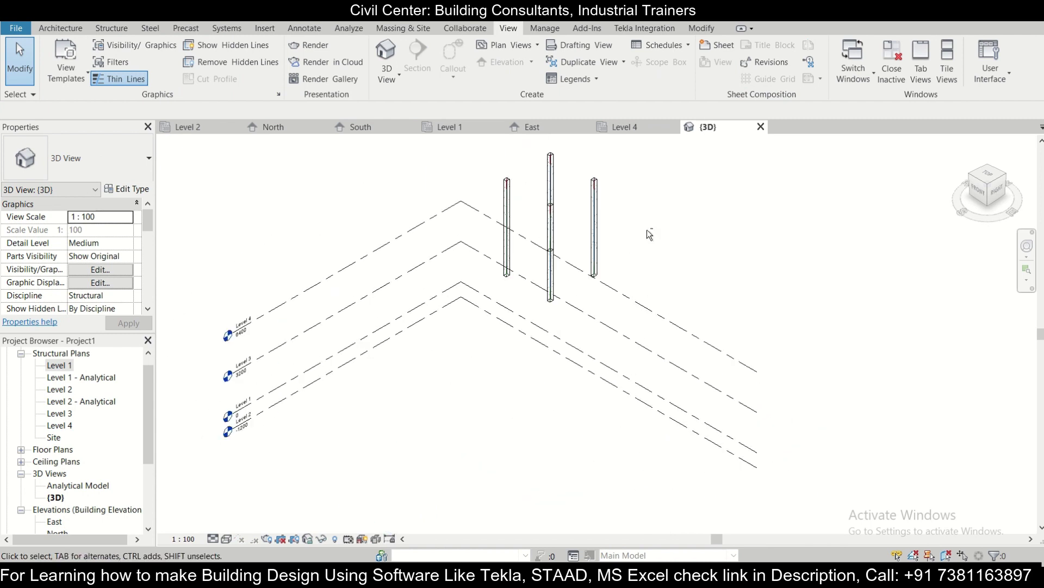
shift+middle_drag(649, 229, 615, 202)
scroll(590, 239, up, 3)
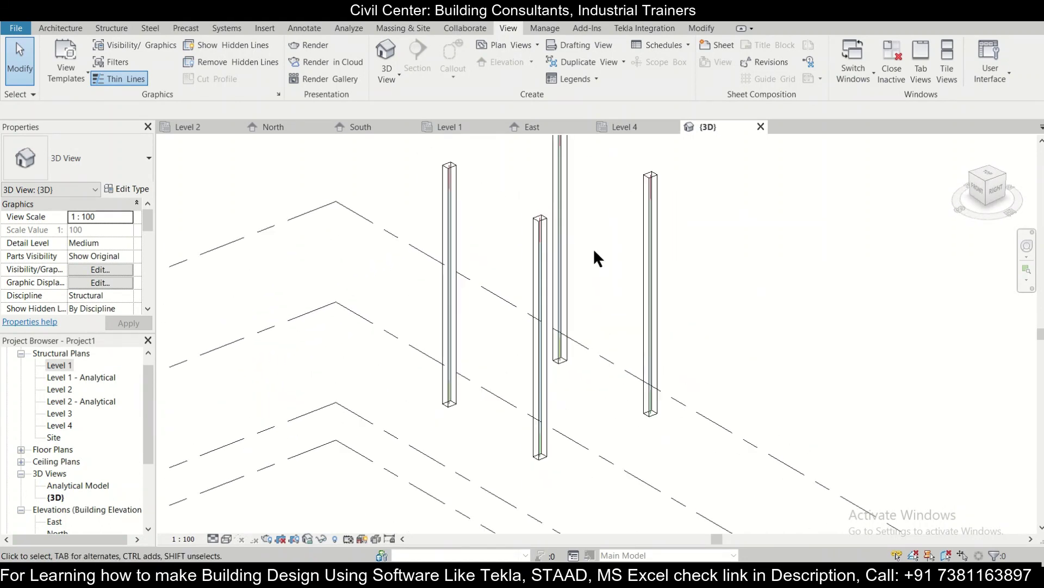
scroll(595, 251, down, 2)
mouse_move(604, 256)
shift+middle_down()
mouse_move(601, 234)
mouse_move(626, 246)
mouse_move(618, 243)
shift+middle_up()
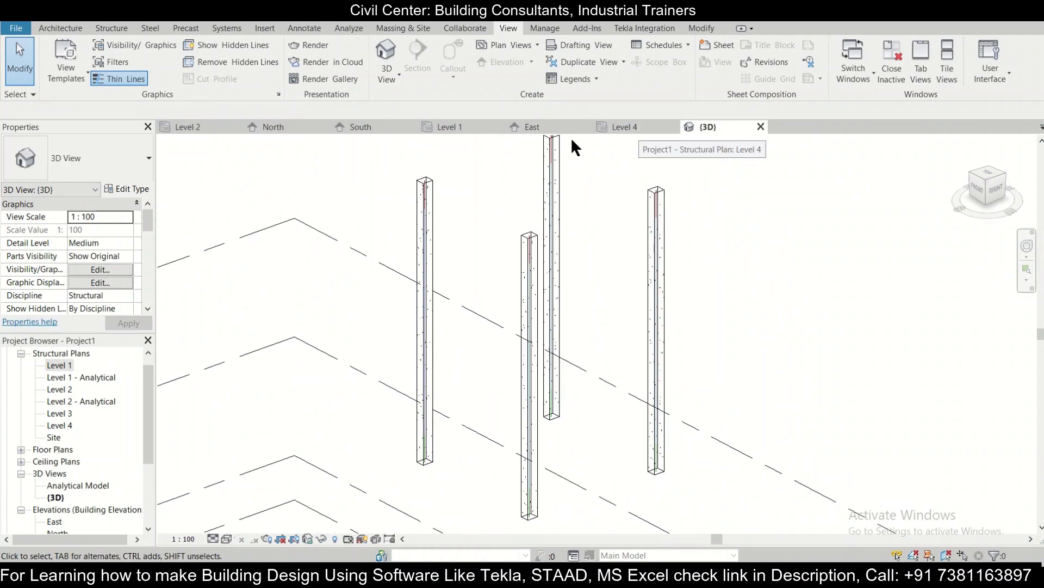
click(548, 127)
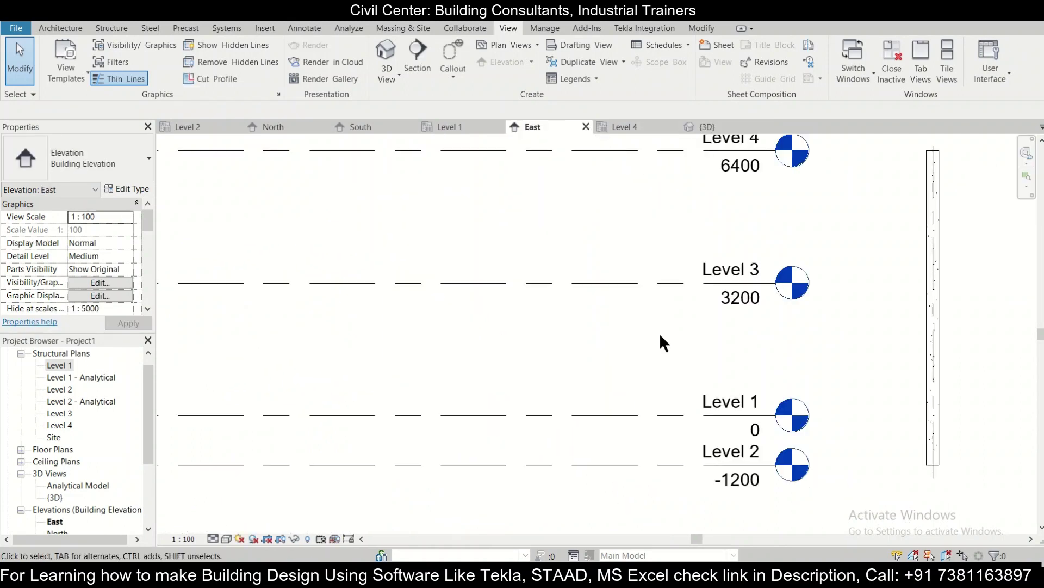
scroll(620, 285, down, 5)
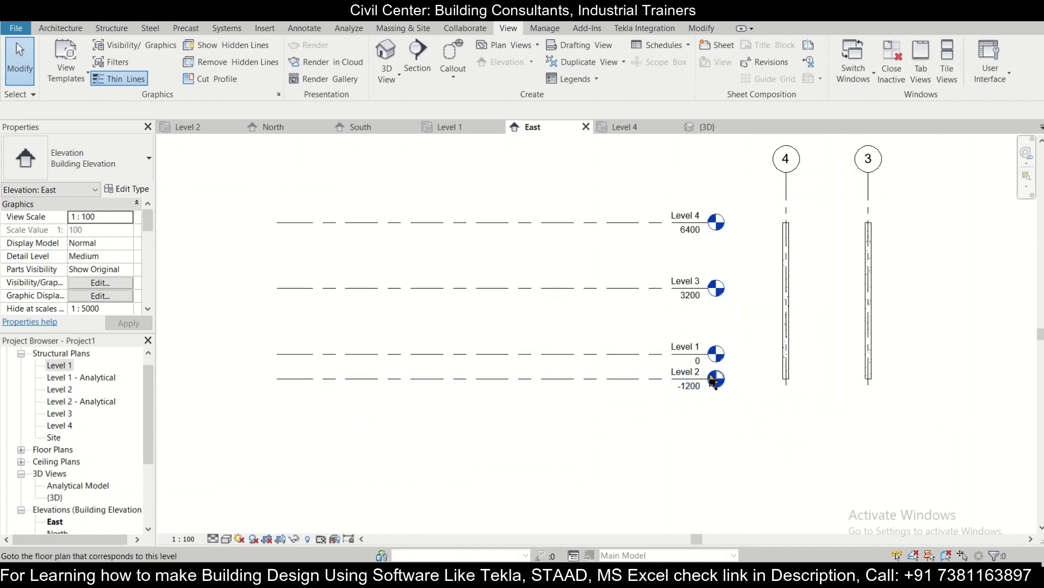
scroll(703, 375, up, 2)
scroll(759, 276, down, 2)
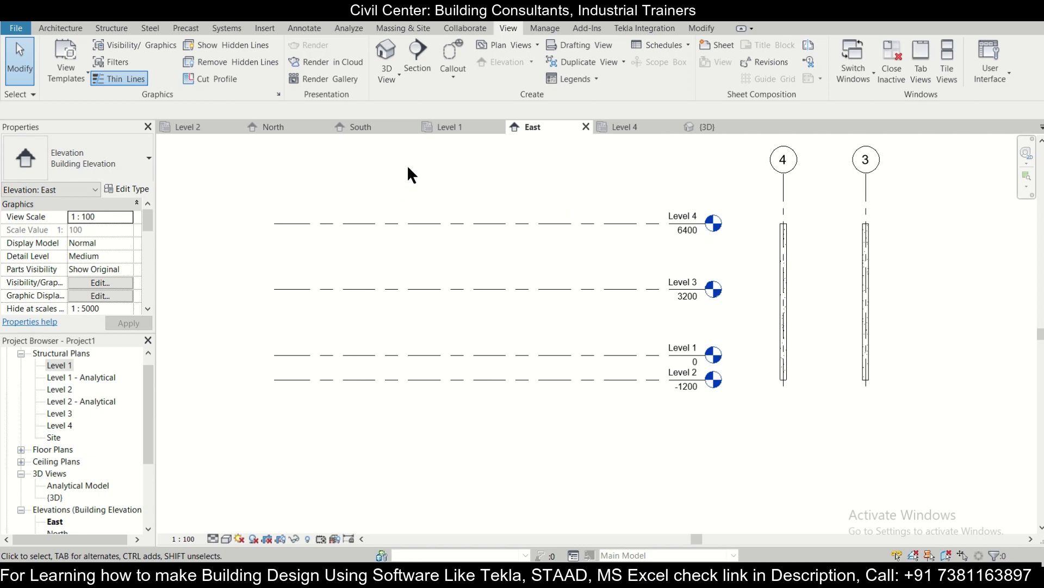
Step: Start a structural beam in the Level 1 plan and choose the M_Concrete-Rectangular Beam family in its type properties
click(452, 126)
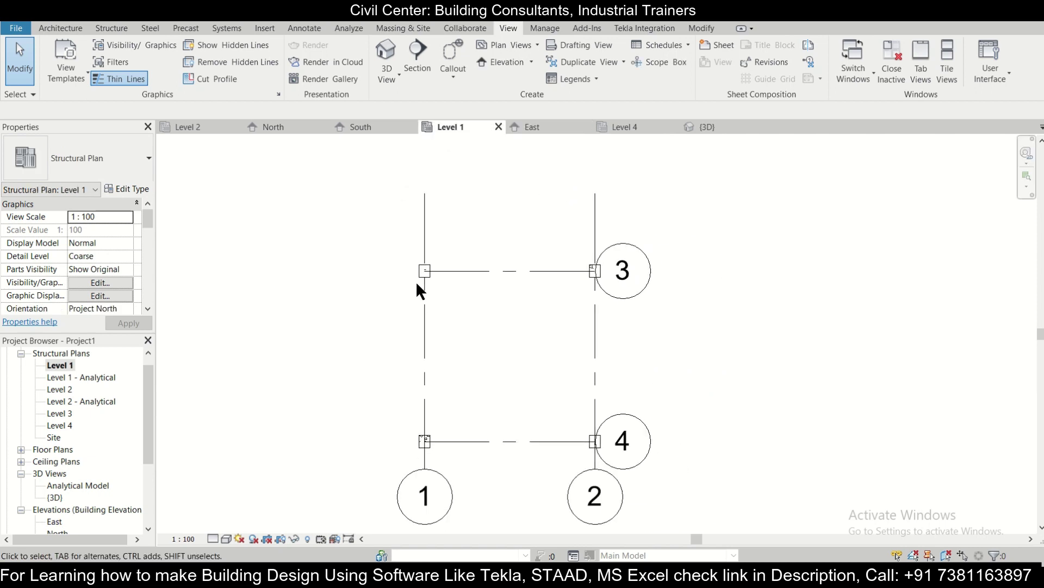
scroll(415, 280, down, 2)
scroll(415, 281, up, 3)
click(114, 28)
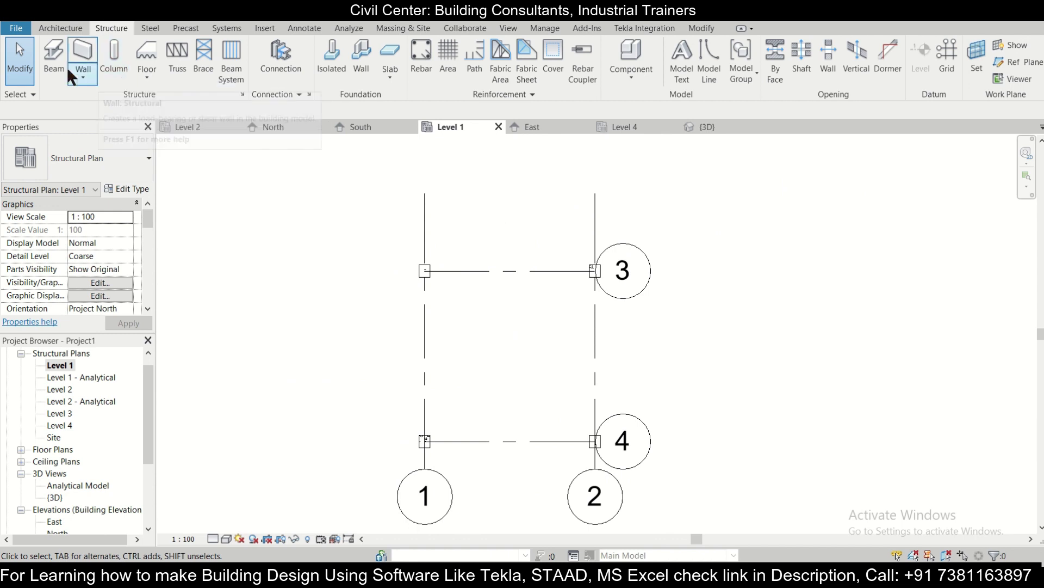
click(54, 55)
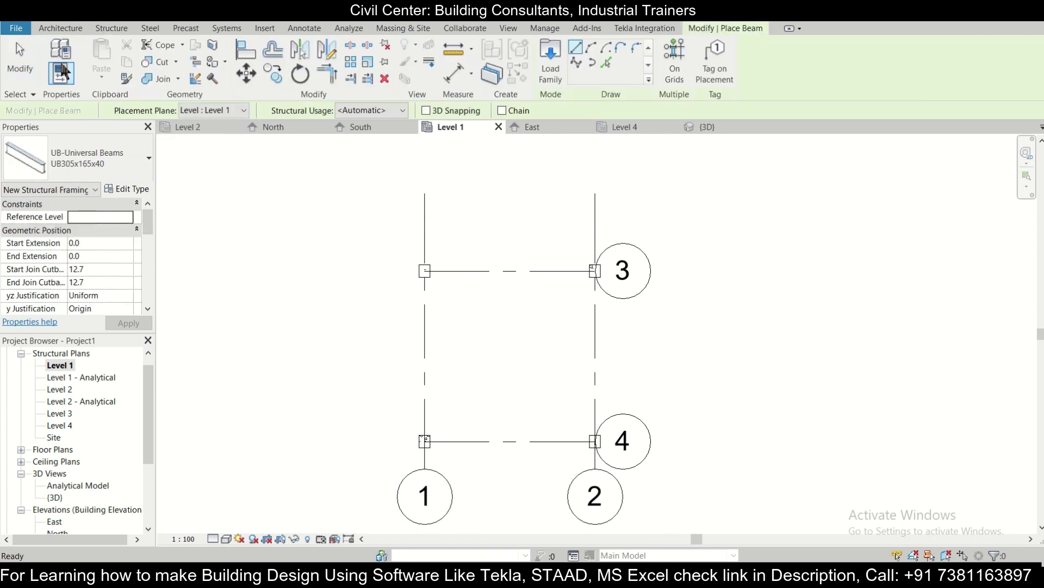
click(112, 159)
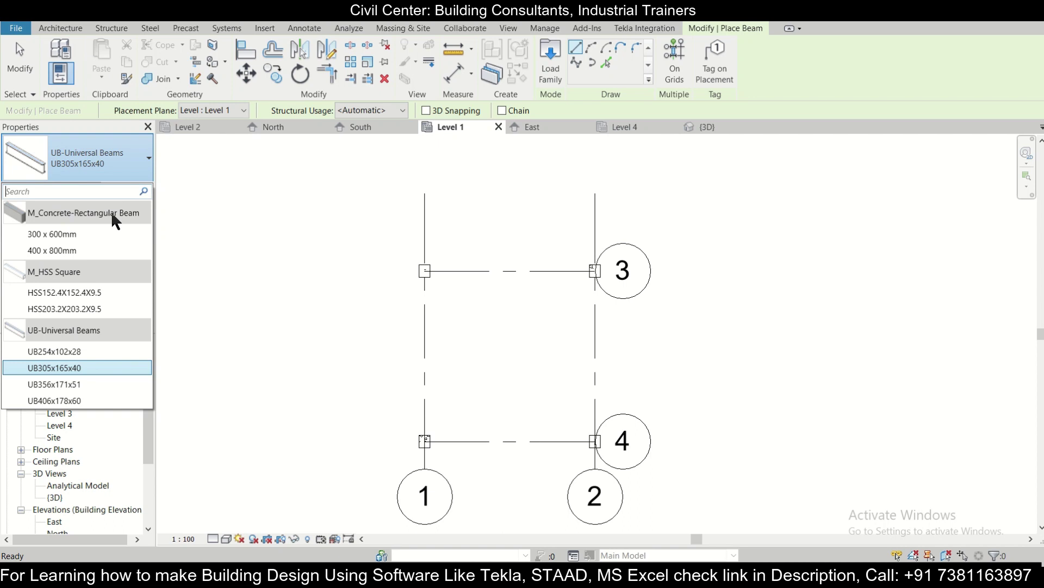
click(64, 58)
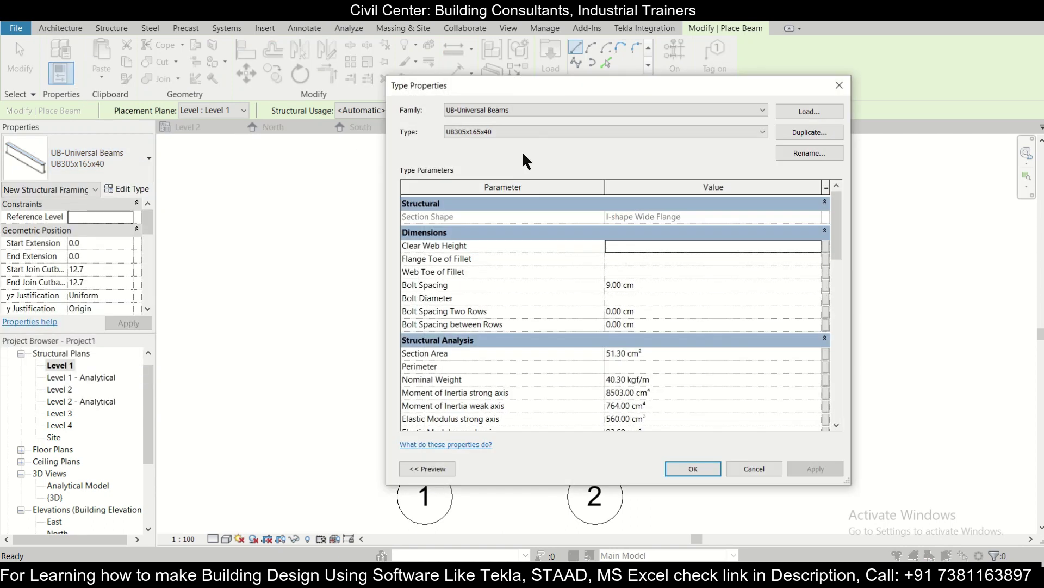
click(549, 128)
click(550, 128)
click(560, 112)
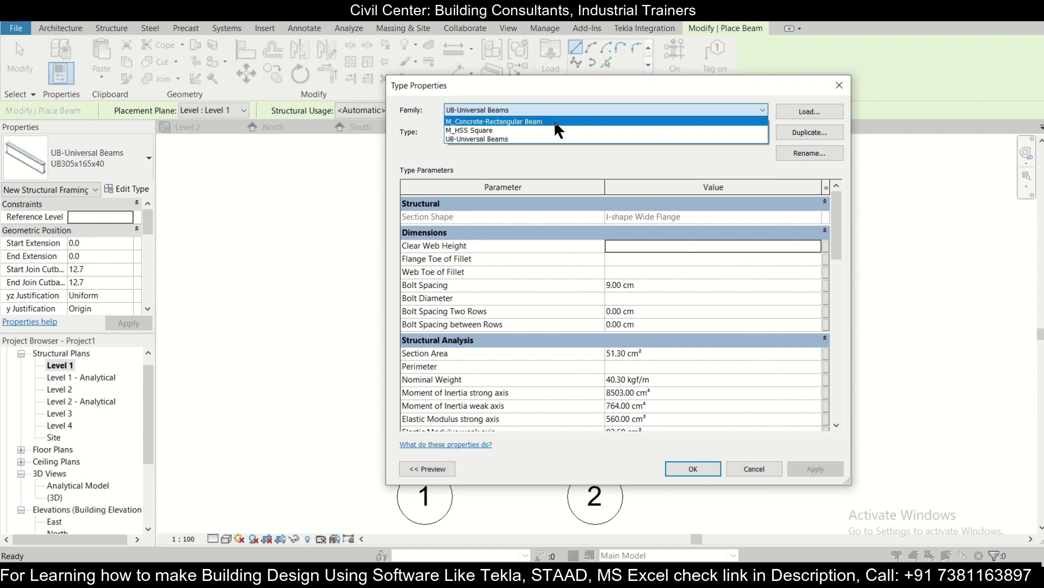
click(554, 121)
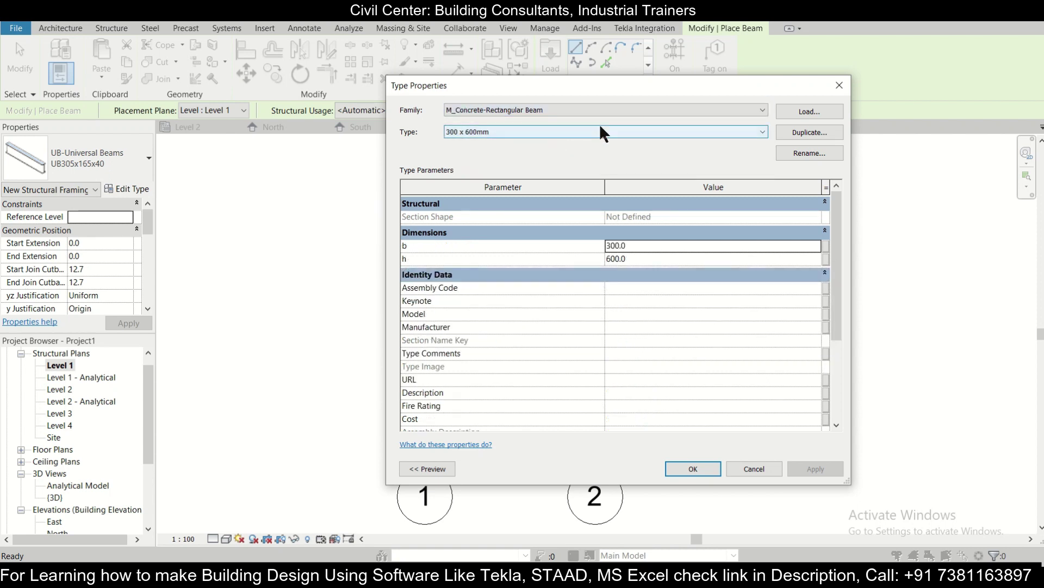
Step: Duplicate the 300 x 600mm beam type as 250x300 and set its b to 250 and h to 300
click(800, 133)
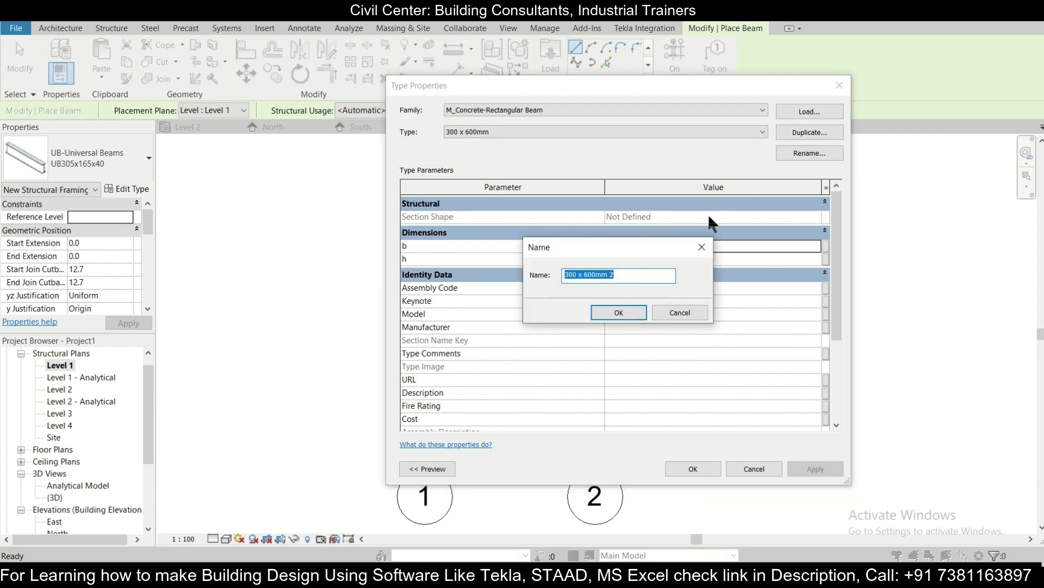
text(250x300)
click(599, 310)
click(653, 244)
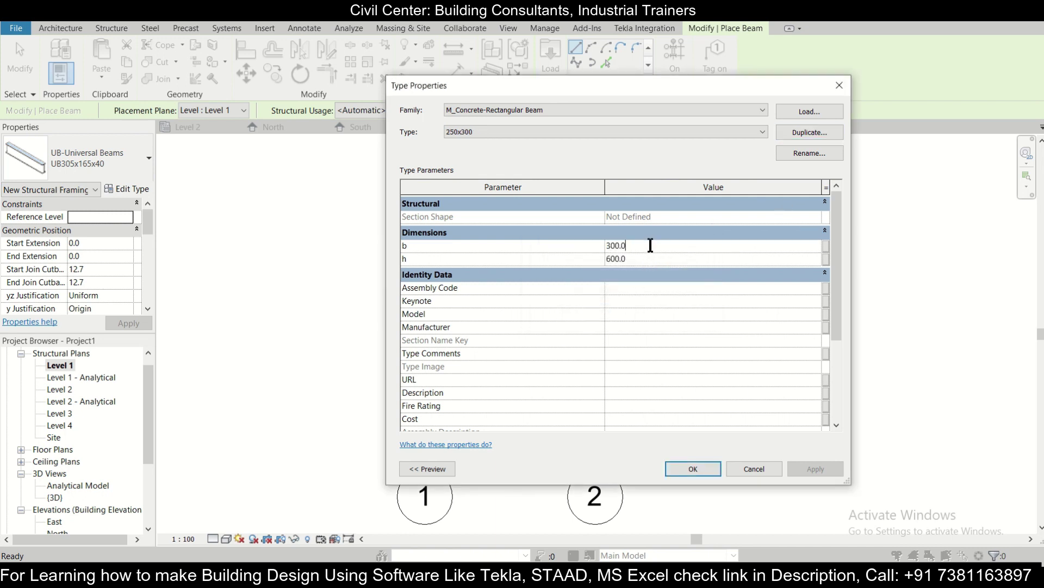
drag(651, 245, 524, 257)
text(250)
double_click(670, 260)
text(300)
click(694, 468)
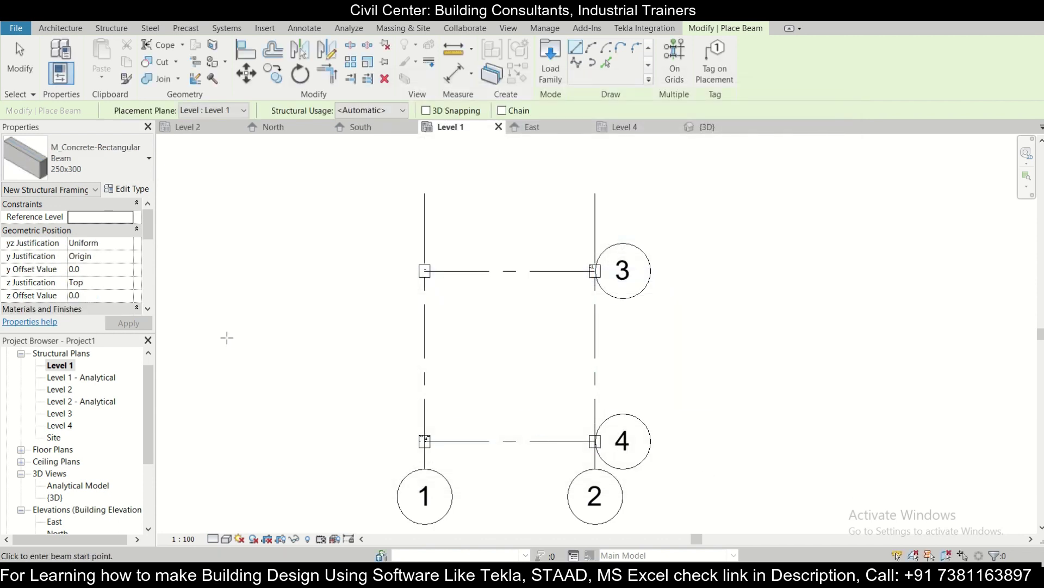
Step: Place a 250x300 concrete beam along grid 3 between the facing edges of the columns on grids 1 and 2
scroll(145, 236, down, 5)
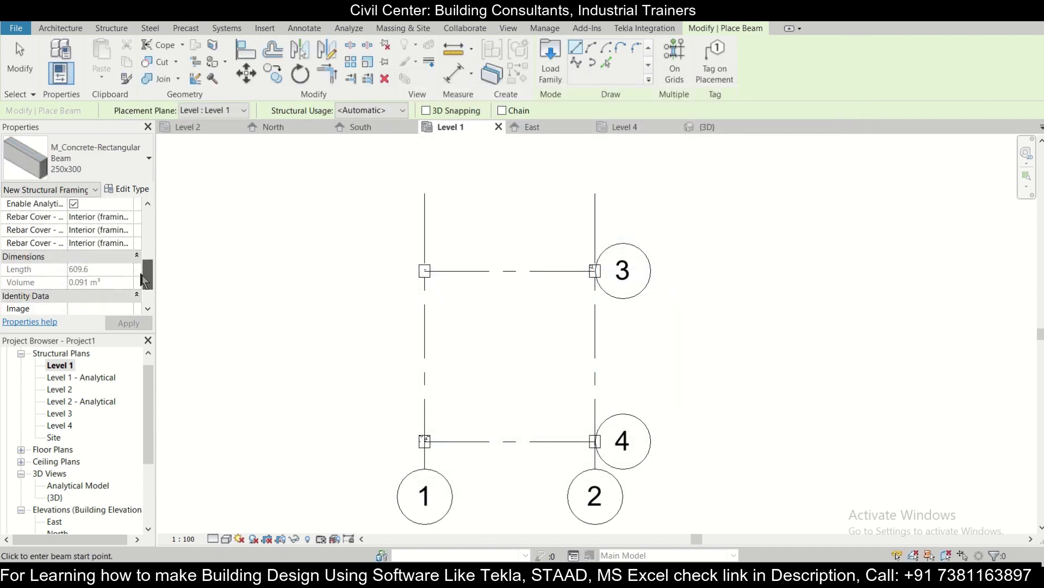
scroll(142, 261, up, 5)
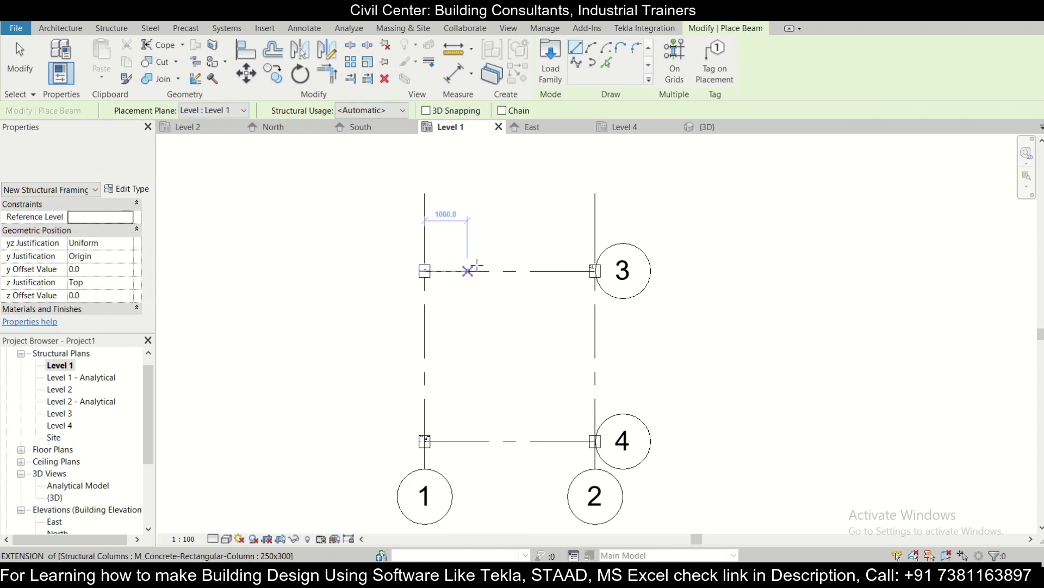
scroll(477, 264, up, 3)
scroll(376, 288, up, 1)
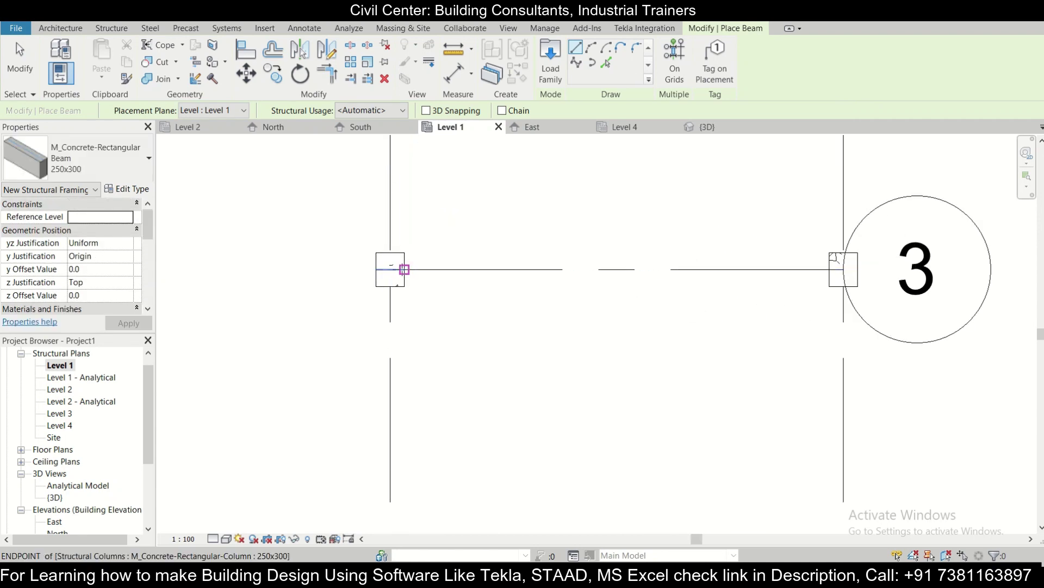
click(404, 268)
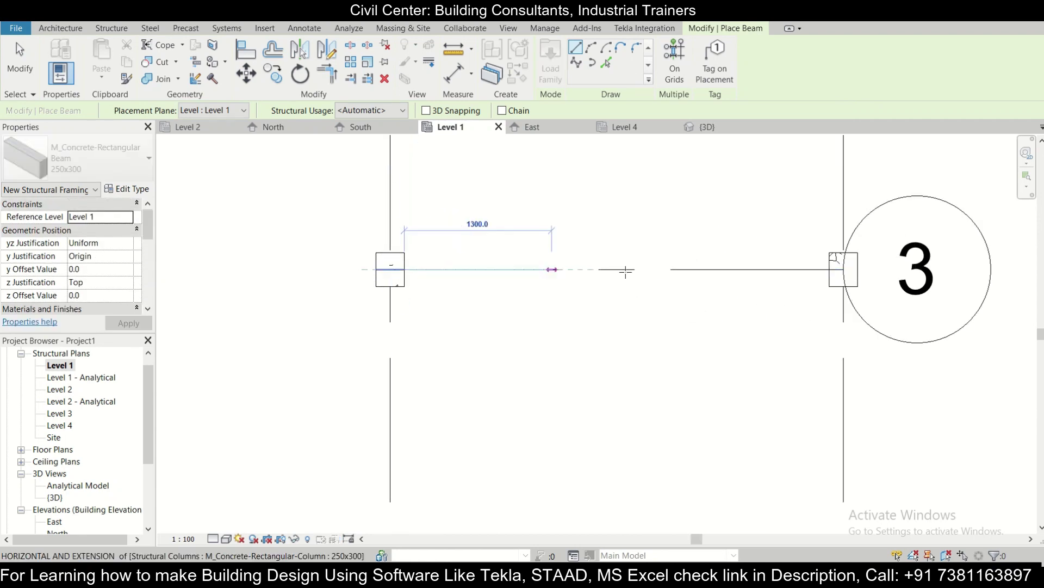
click(829, 269)
Step: Place a 250x300 concrete beam along grid 1 between the facing edges of the columns on grids 3 and 4
scroll(541, 303, down, 1)
scroll(602, 296, up, 2)
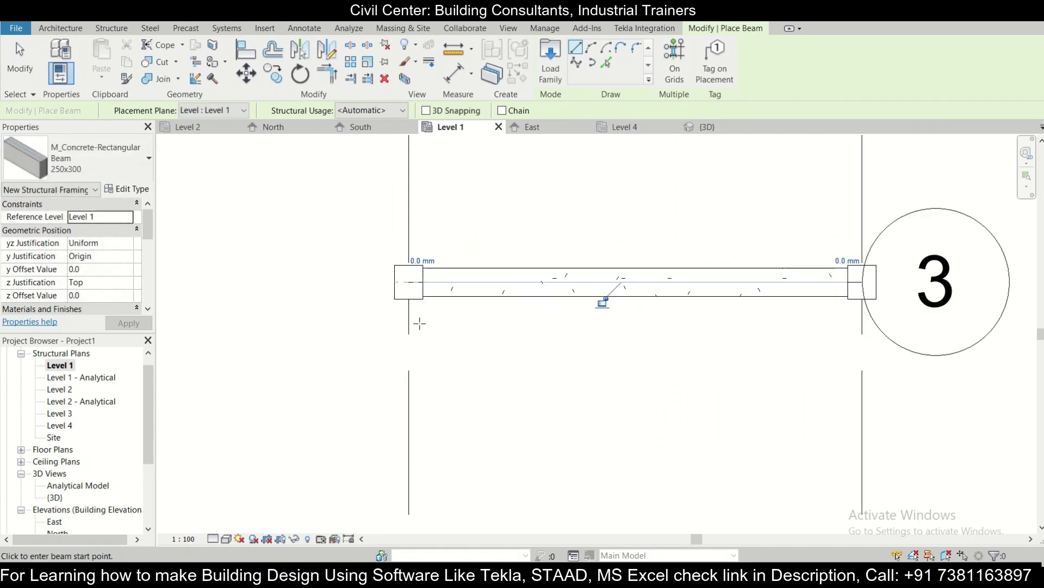
click(408, 298)
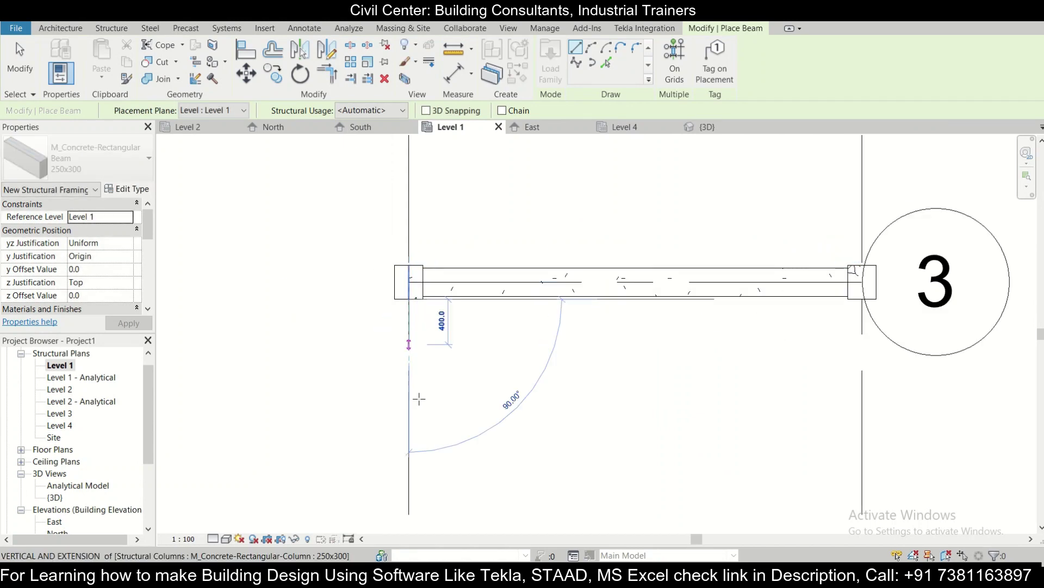
scroll(412, 343, down, 2)
middle_drag(412, 343, 411, 154)
scroll(409, 368, up, 3)
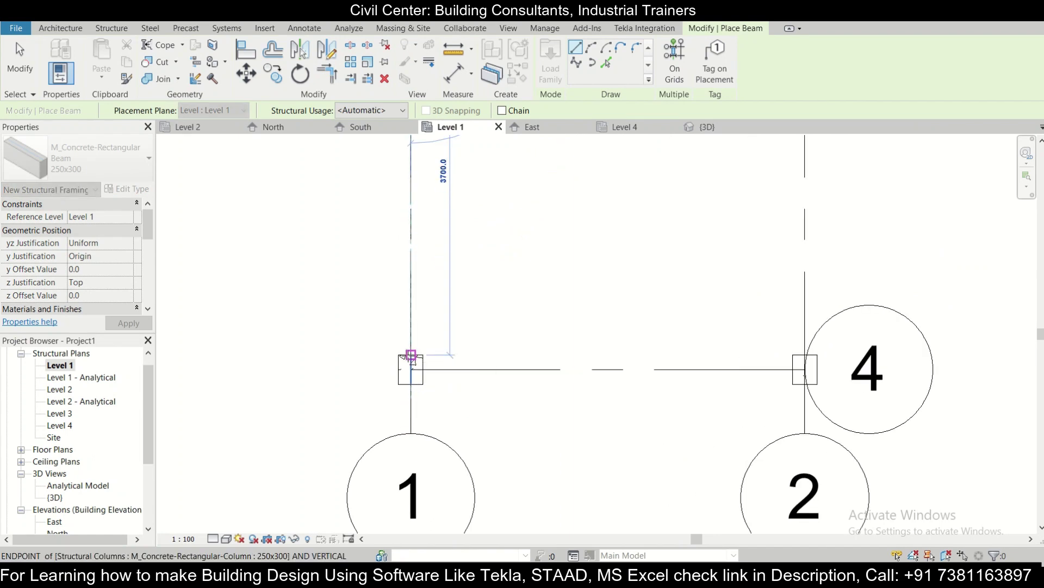
click(411, 355)
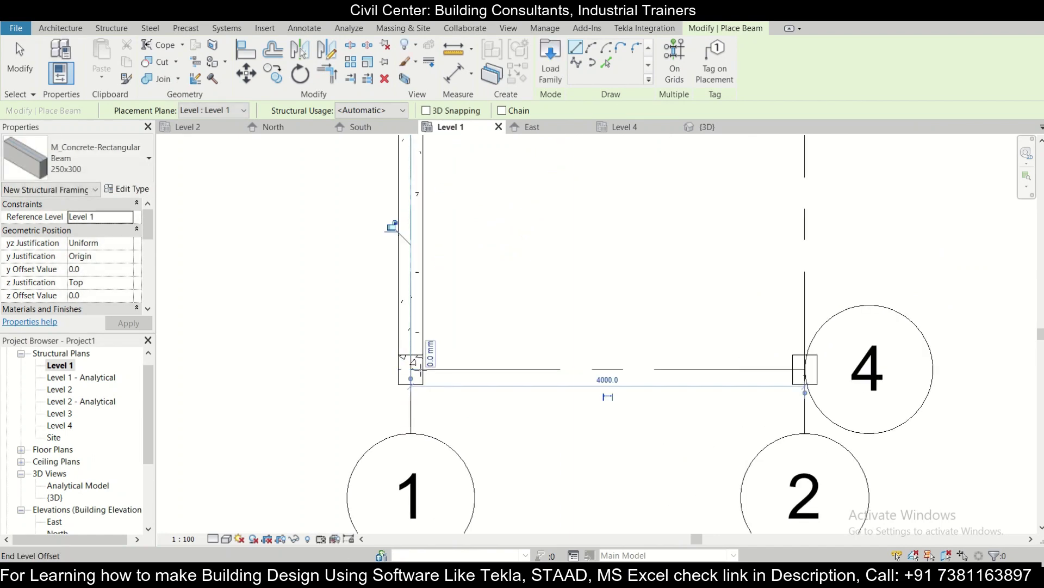
Step: Place a 250x300 concrete beam along grid 4 between the facing edges of the columns on grids 1 and 2
scroll(419, 371, up, 2)
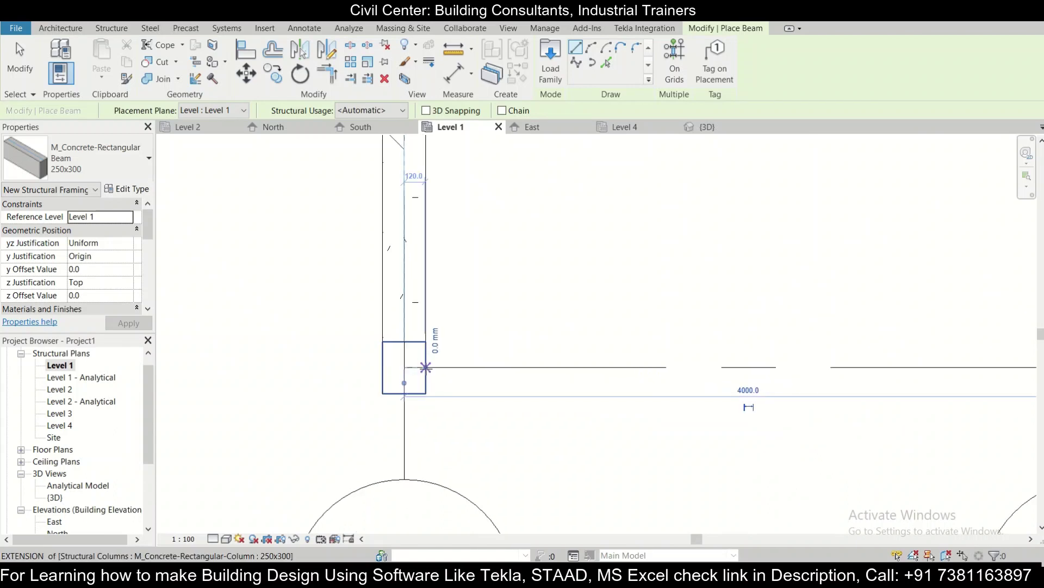
scroll(419, 367, down, 2)
click(413, 370)
scroll(420, 366, up, 1)
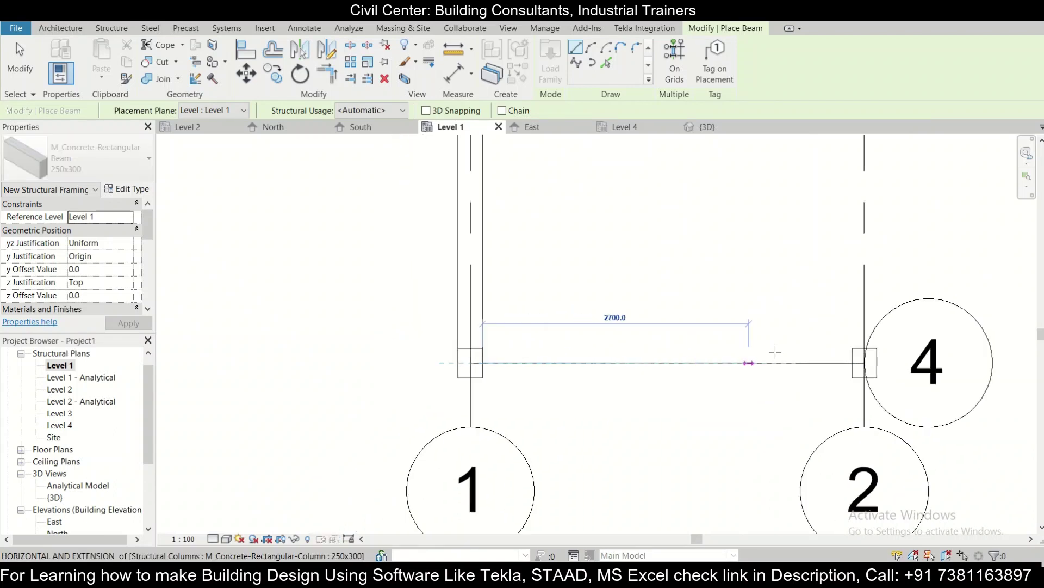
scroll(871, 360, up, 1)
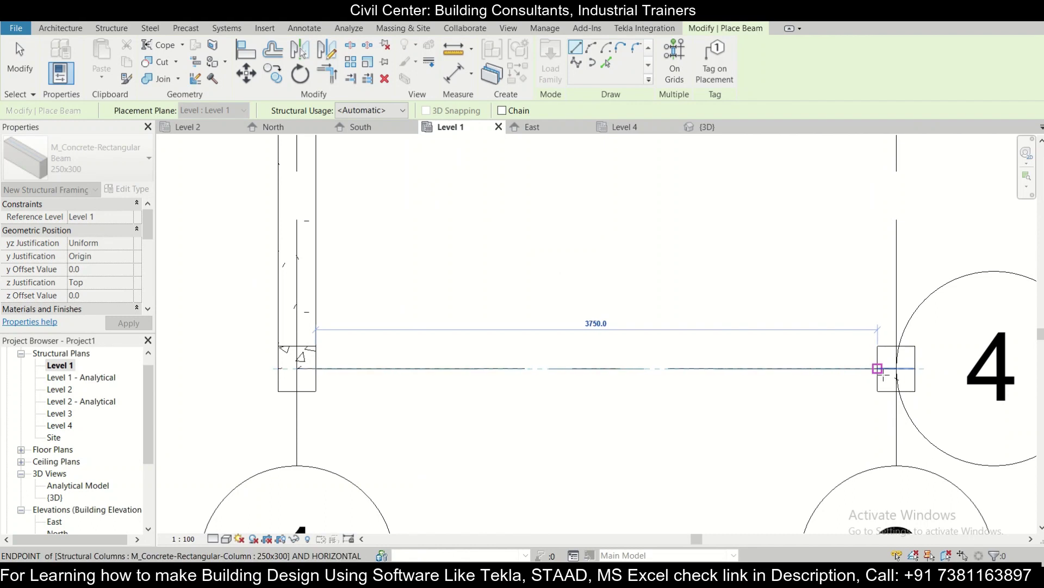
click(877, 369)
Step: Place a 250x300 concrete beam along grid 2 between the facing edges of the columns on grids 3 and 4
scroll(877, 369, down, 2)
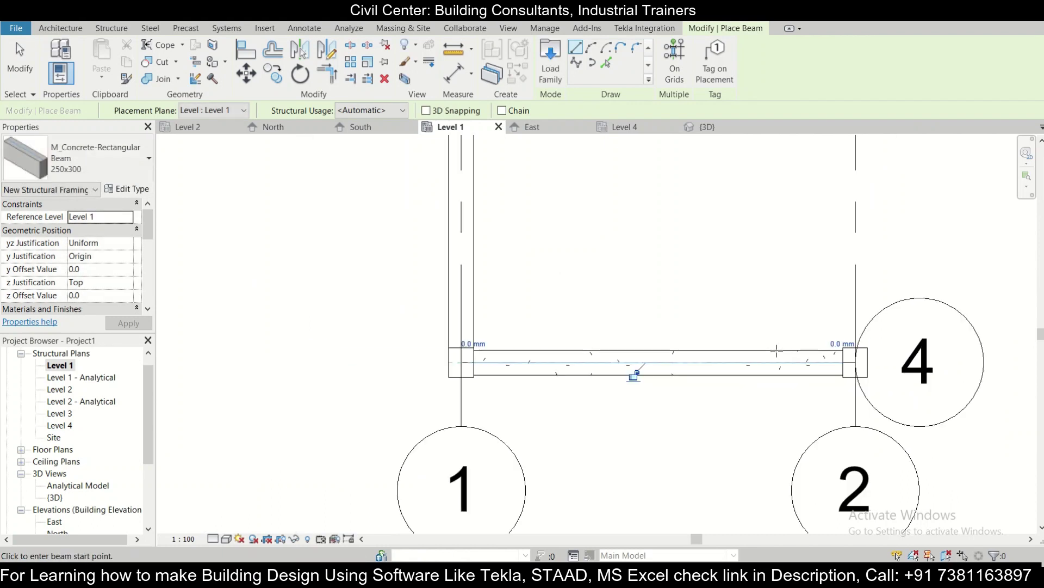
scroll(671, 427, up, 4)
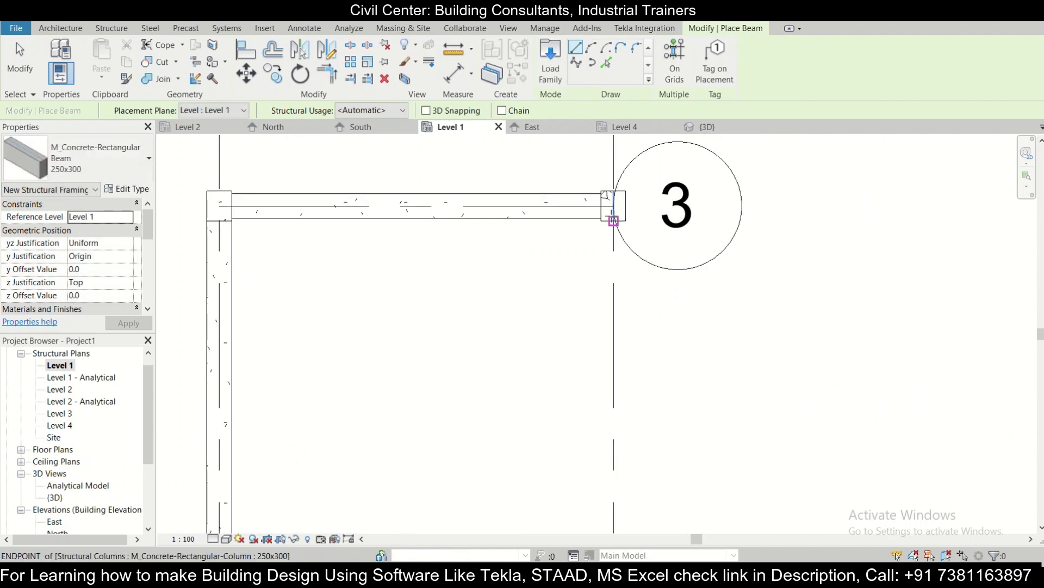
click(613, 218)
scroll(598, 272, down, 2)
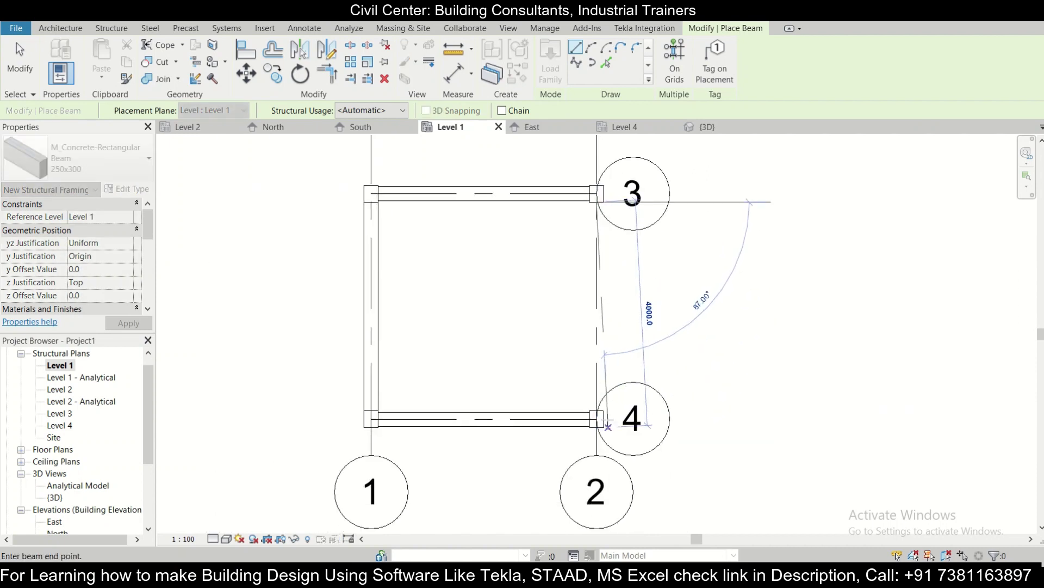
scroll(609, 417, up, 2)
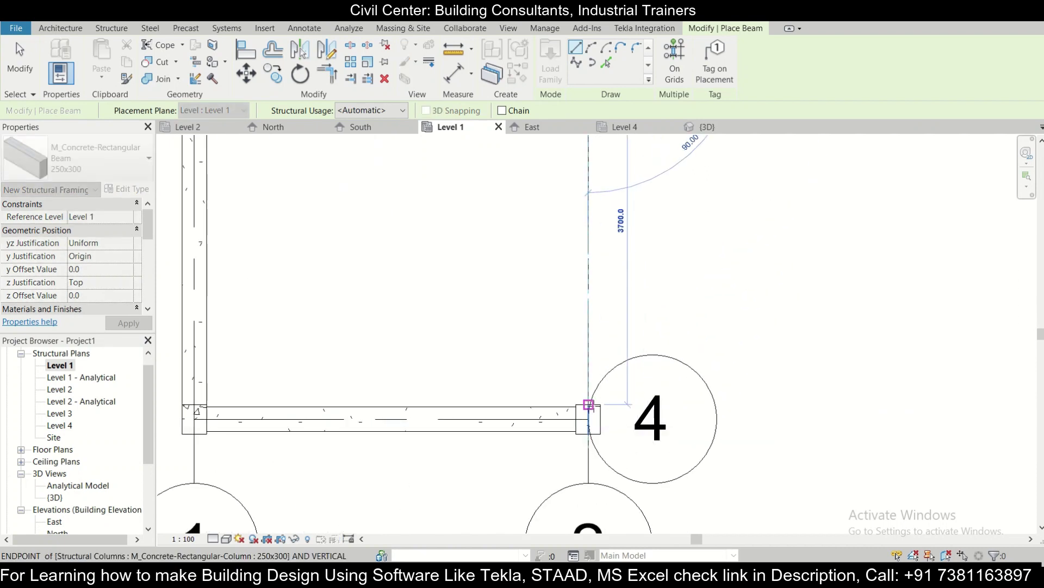
click(589, 404)
scroll(604, 370, down, 3)
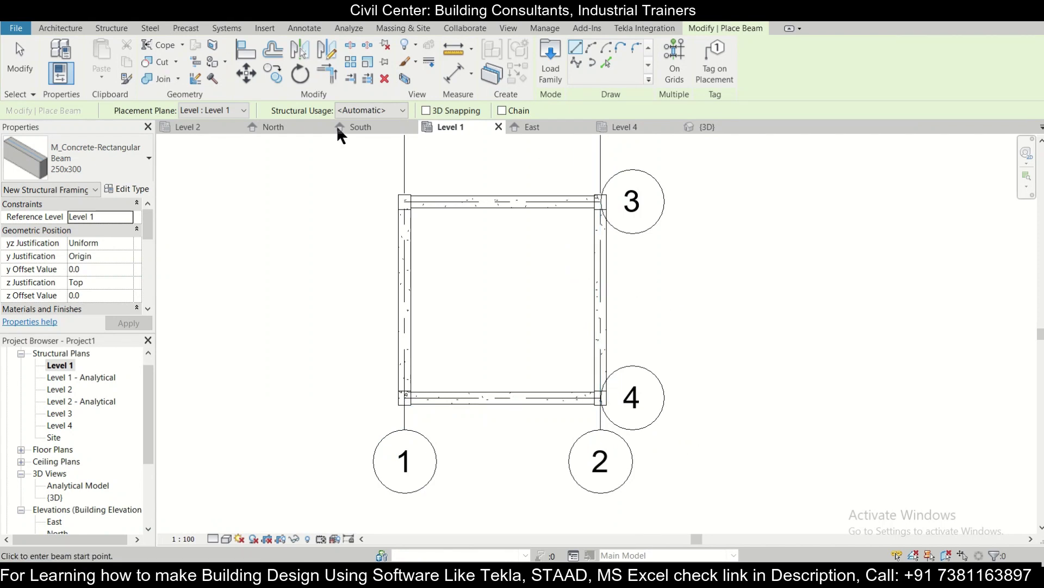
Step: Open the 3D view of the frame and save the project
click(706, 126)
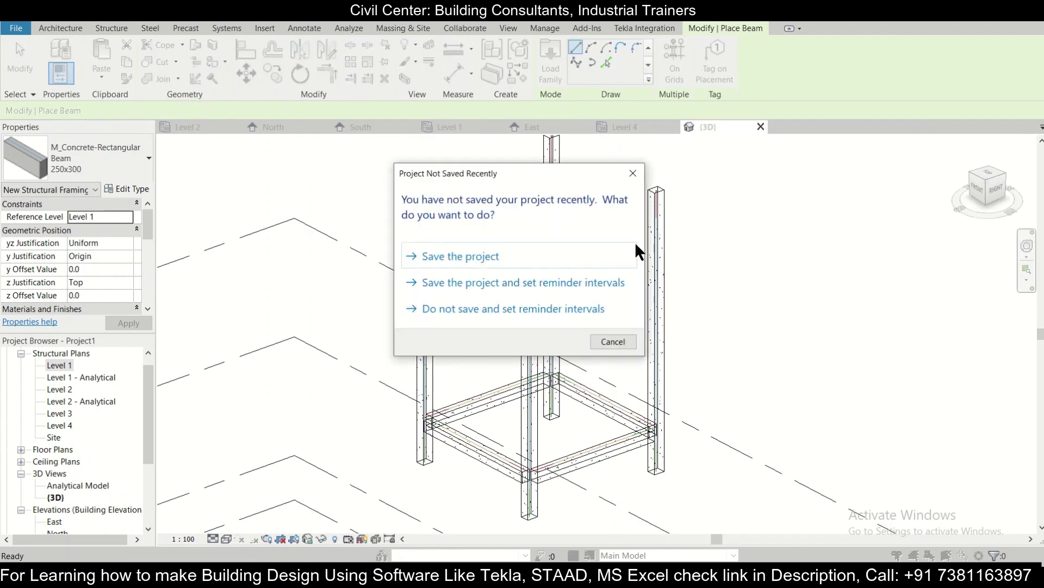
click(558, 259)
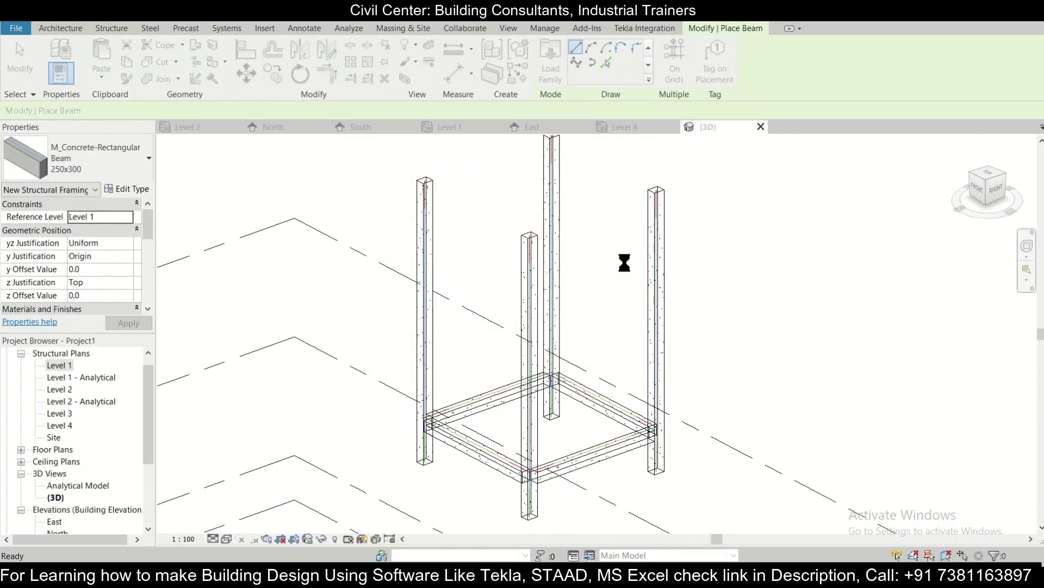
Step: Set the visual style of the 3D view to Shaded
scroll(591, 289, up, 2)
scroll(595, 373, up, 2)
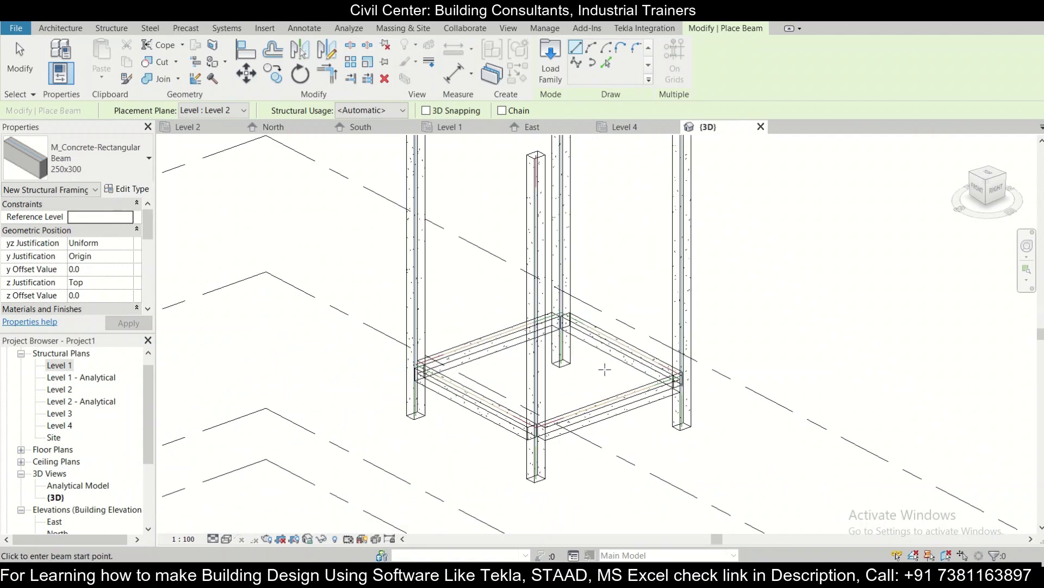
mouse_move(605, 369)
shift+middle_down()
mouse_move(619, 370)
mouse_move(600, 369)
shift+middle_up()
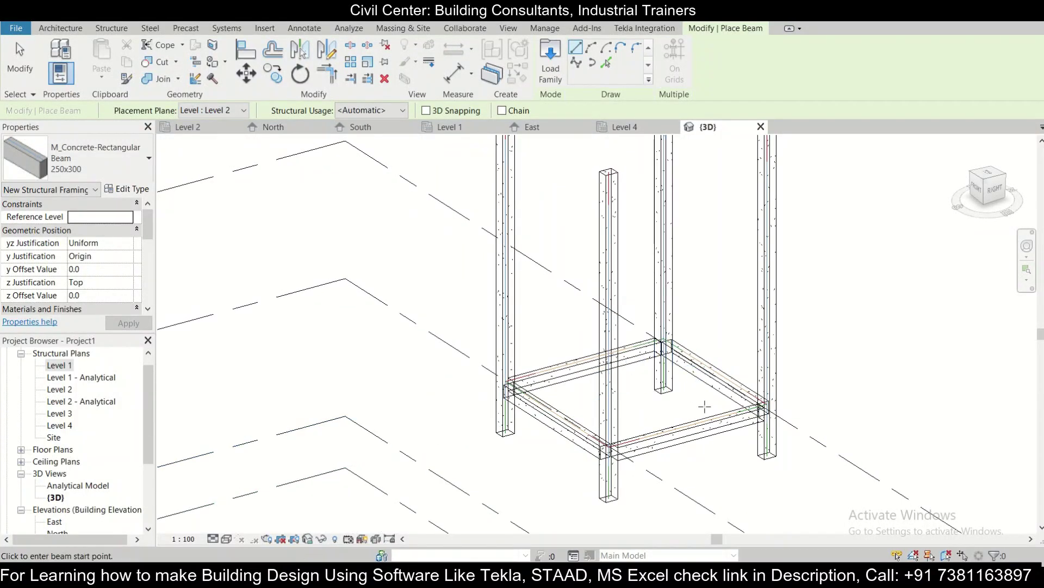
scroll(705, 411, up, 5)
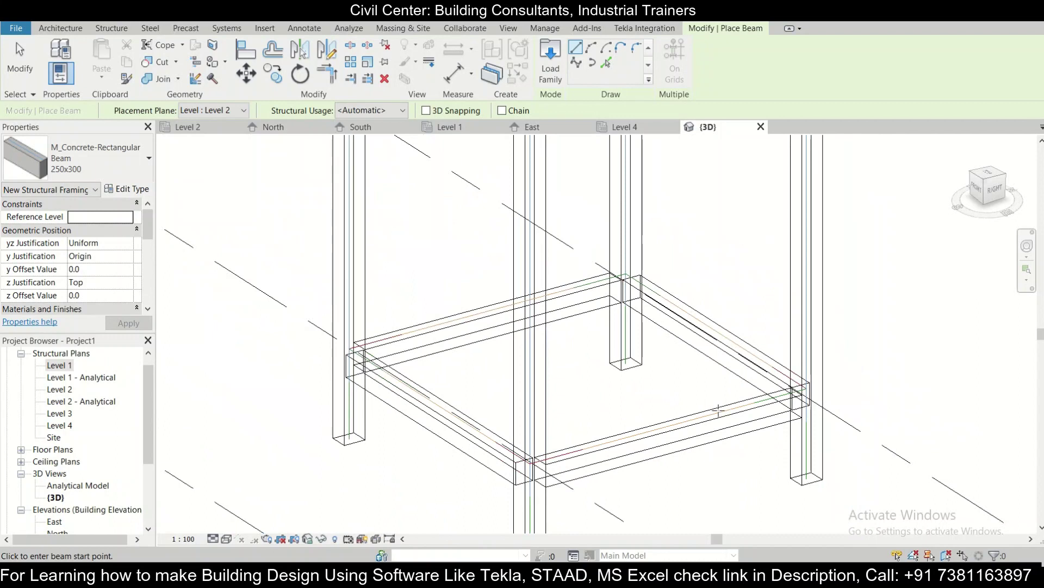
shift+middle_drag(718, 410, 728, 389)
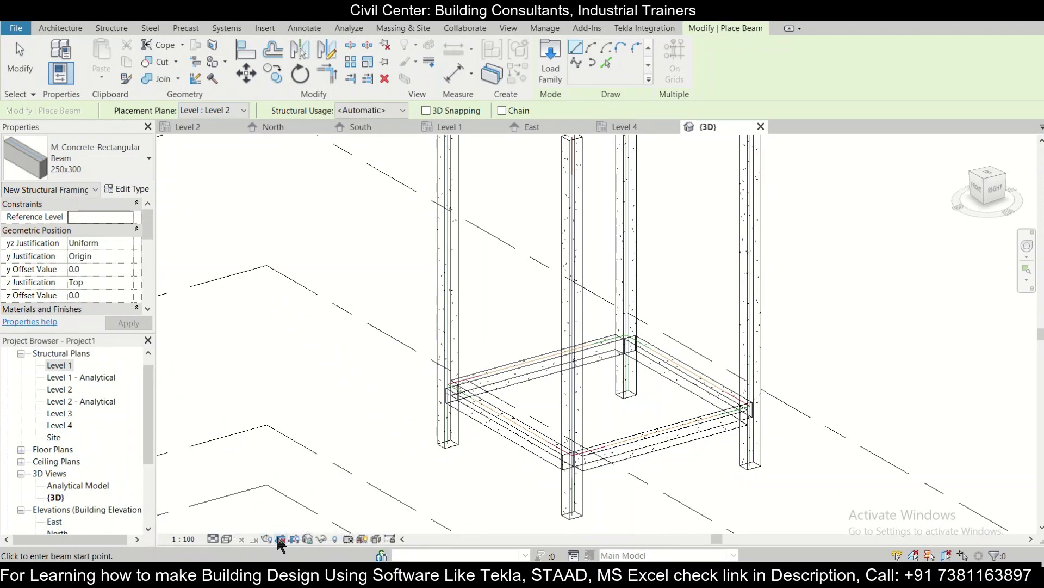
click(225, 538)
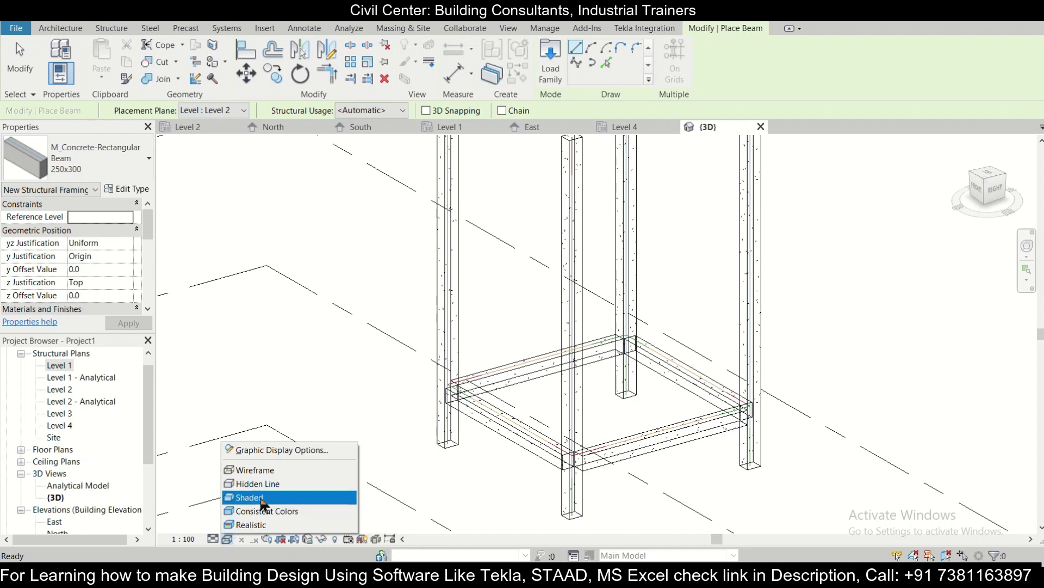
click(252, 497)
Step: Examine the shaded frame in 3D, checking the four beams and how they meet the columns
scroll(561, 482, down, 2)
scroll(660, 403, up, 4)
scroll(676, 391, down, 2)
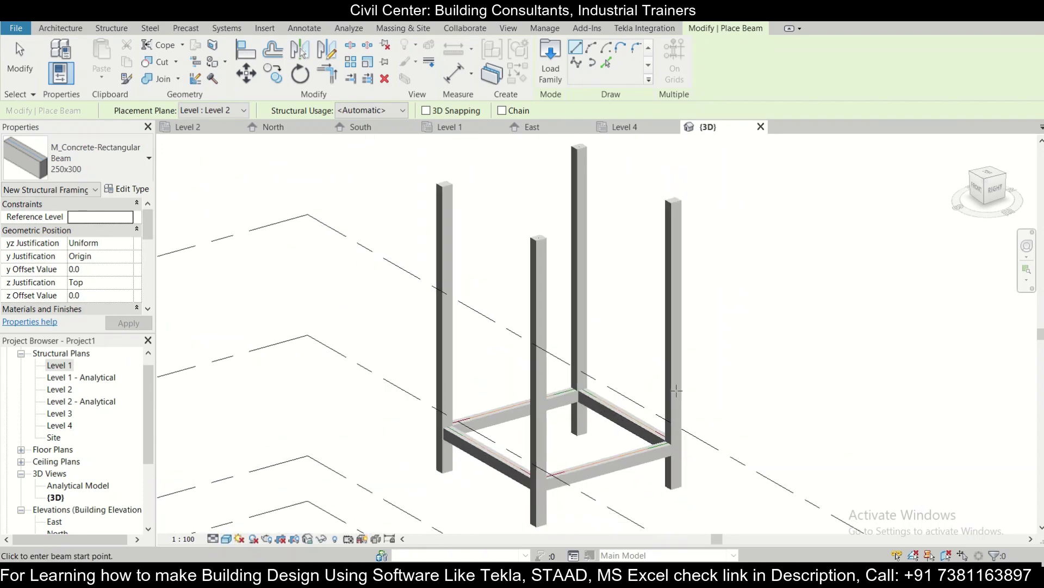
scroll(561, 272, up, 3)
scroll(333, 526, down, 2)
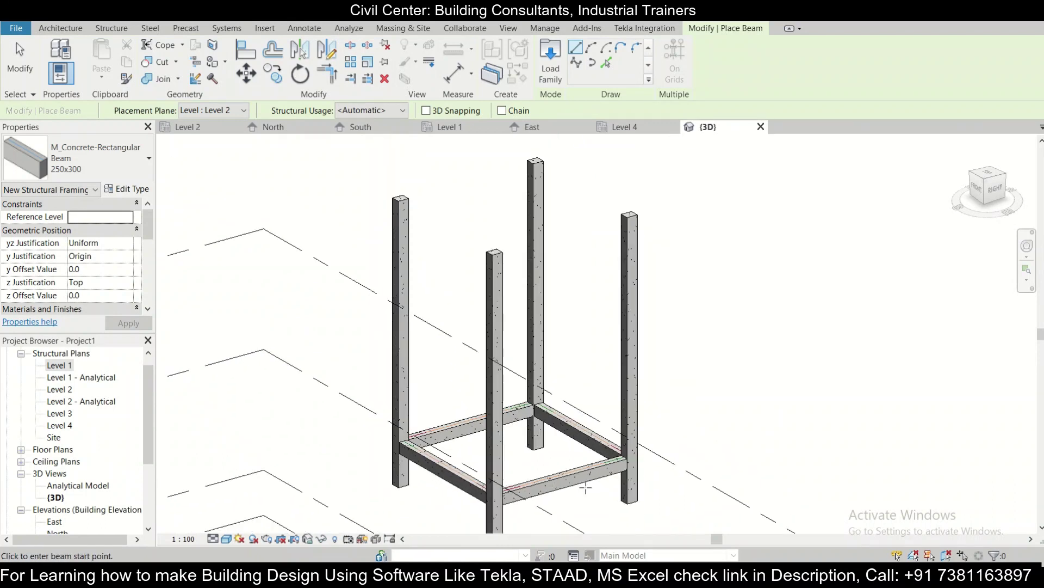
scroll(462, 500, up, 2)
scroll(584, 475, down, 2)
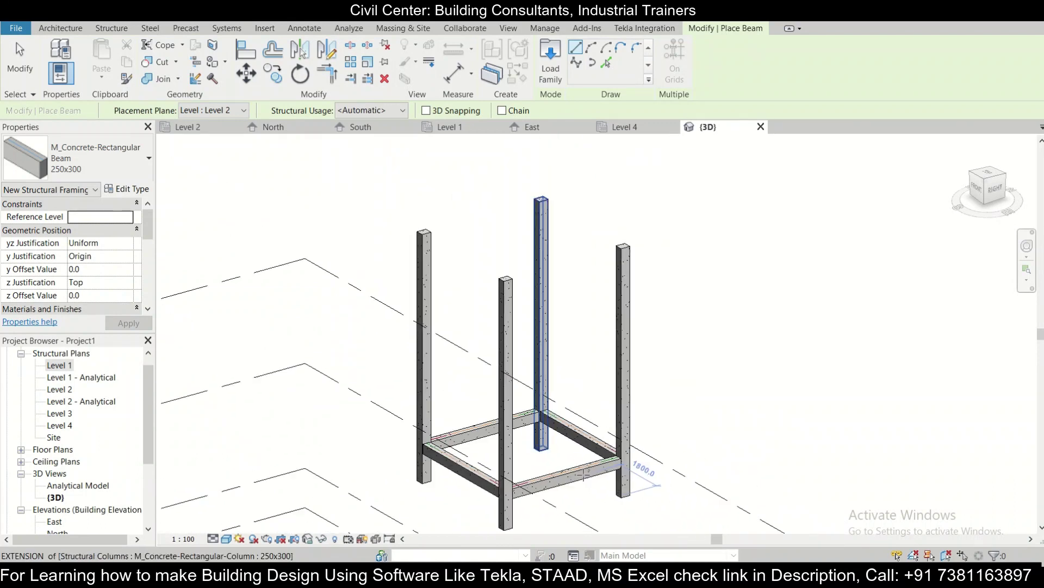
scroll(583, 474, up, 1)
scroll(583, 475, down, 2)
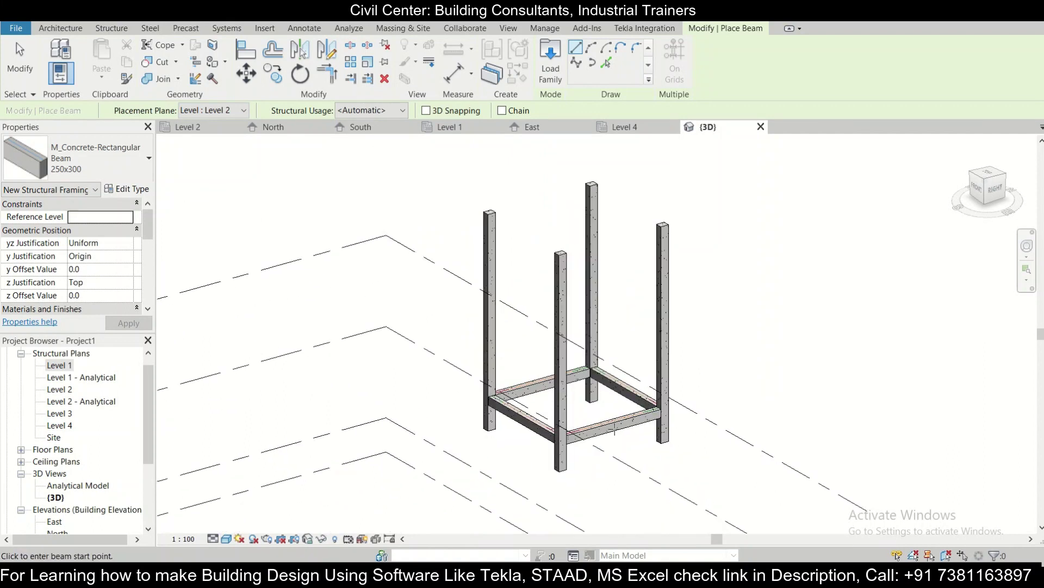
scroll(615, 430, up, 2)
scroll(645, 407, down, 3)
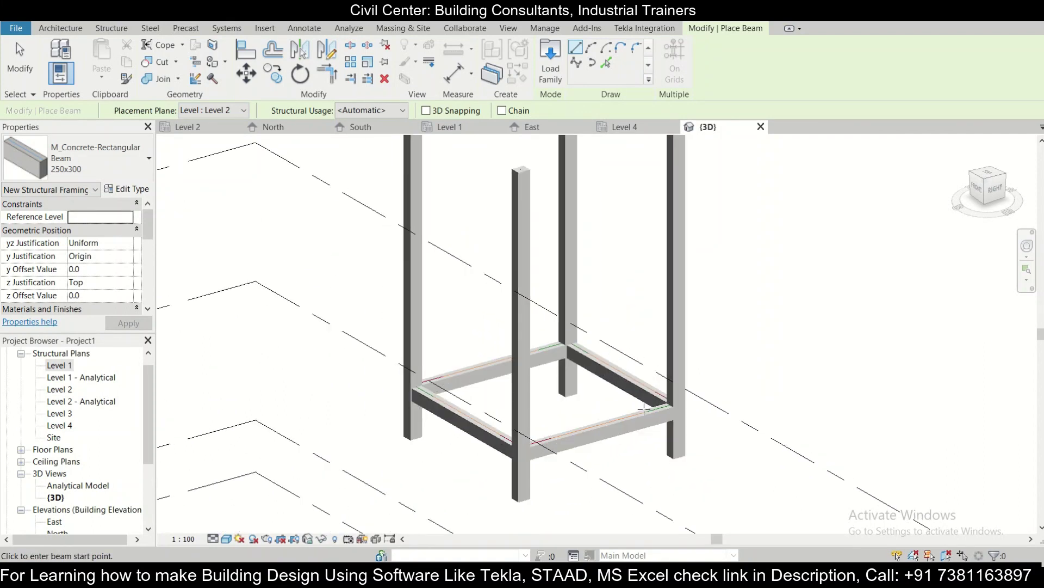
scroll(659, 424, up, 2)
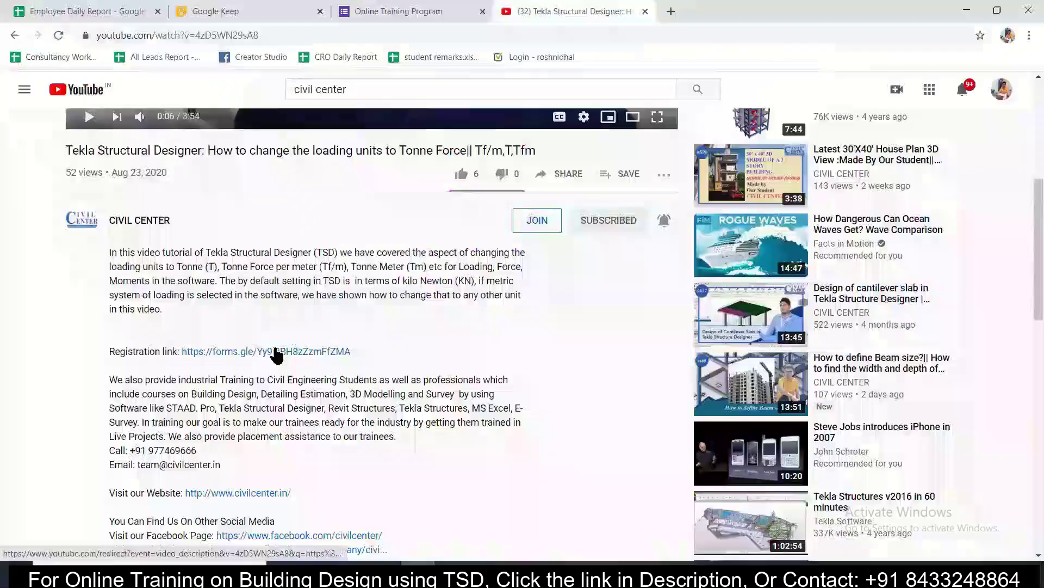
Step: Switch to the browser and open the training registration form linked in the YouTube video's description
click(276, 354)
click(754, 18)
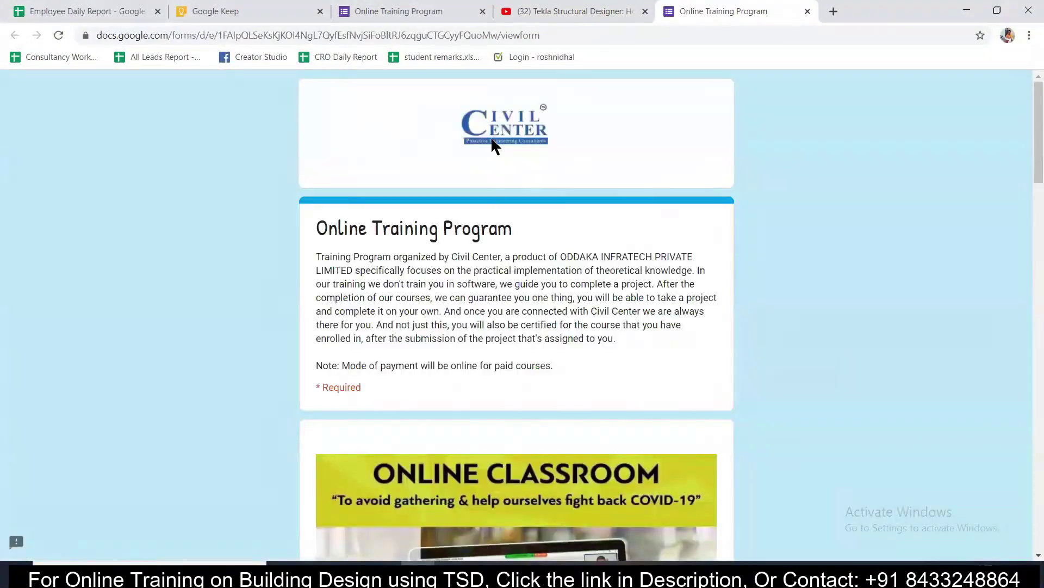